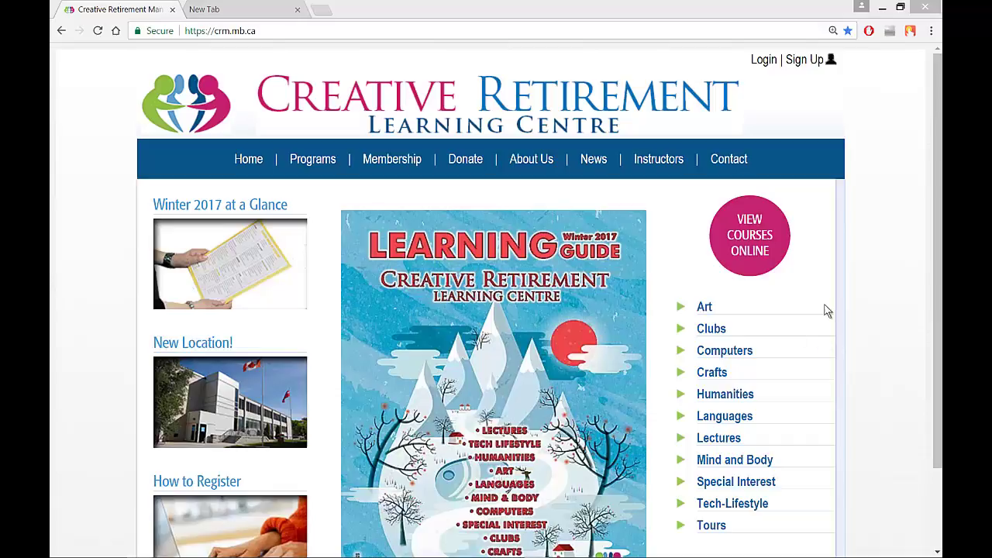
Visit the Programs, Membership, Donate, About Us, News, Instructors and Contact pages in turn.
{"action": "left_click", "coordinate": [186, 31]}
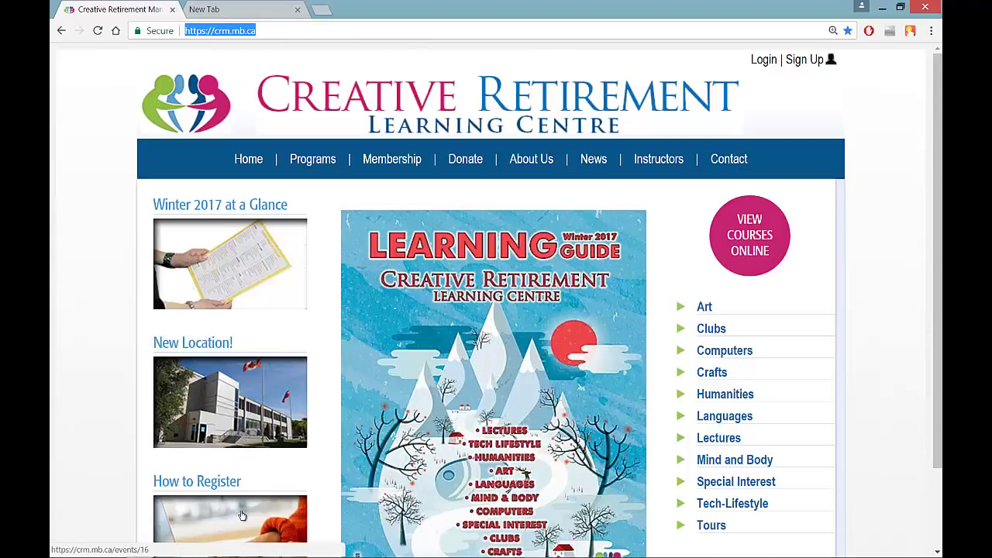
{"action": "left_click", "coordinate": [313, 159]}
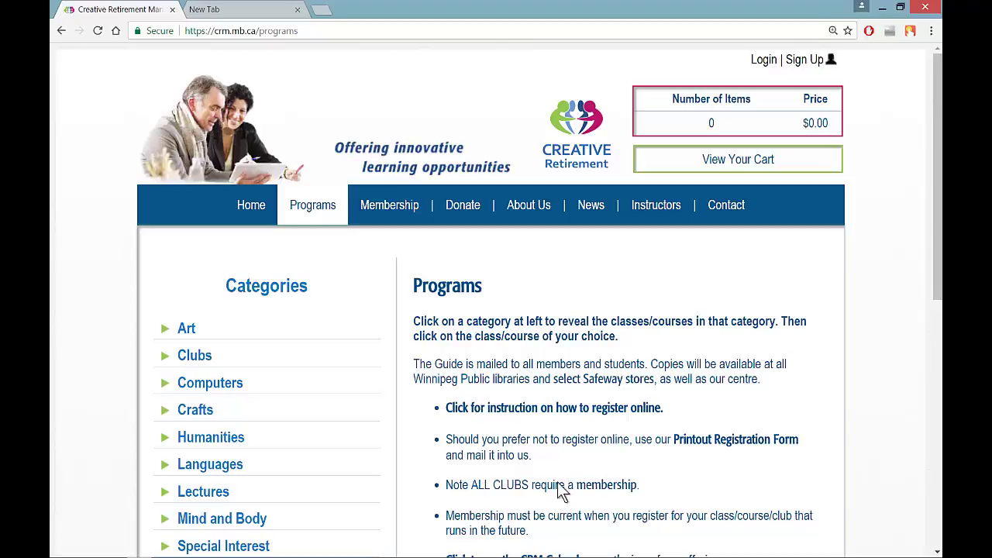
{"action": "left_click", "coordinate": [395, 203]}
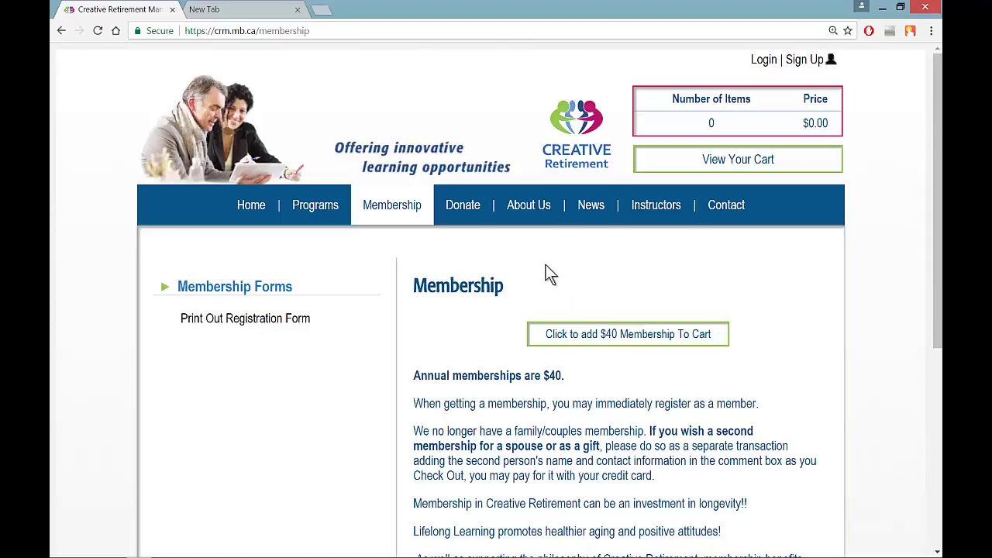
{"action": "left_click", "coordinate": [460, 209]}
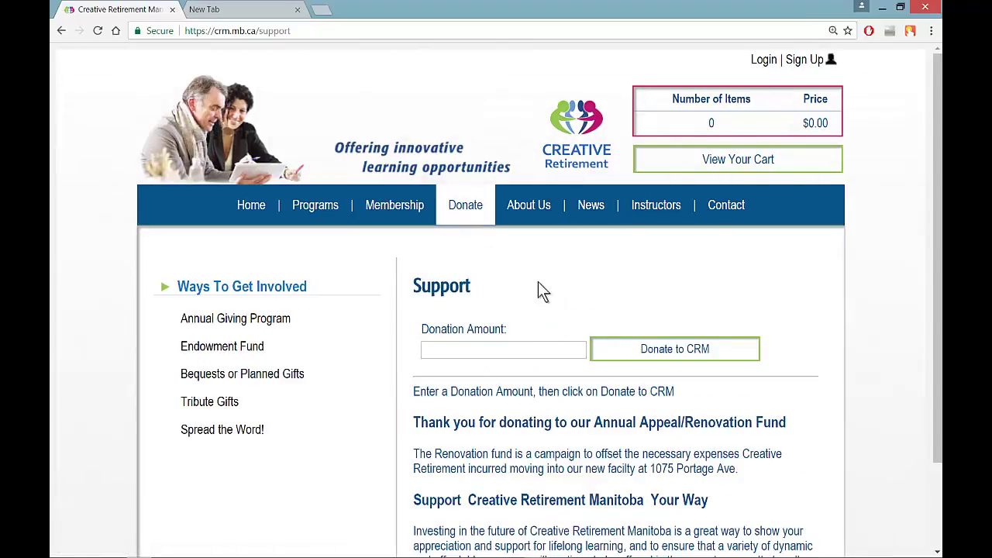
{"action": "left_click", "coordinate": [527, 204]}
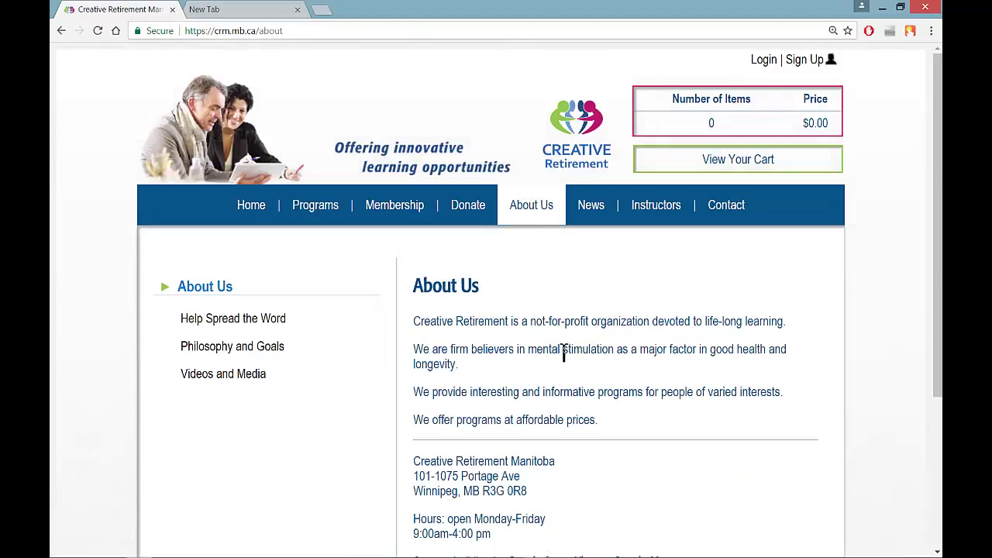
{"action": "left_click", "coordinate": [590, 205]}
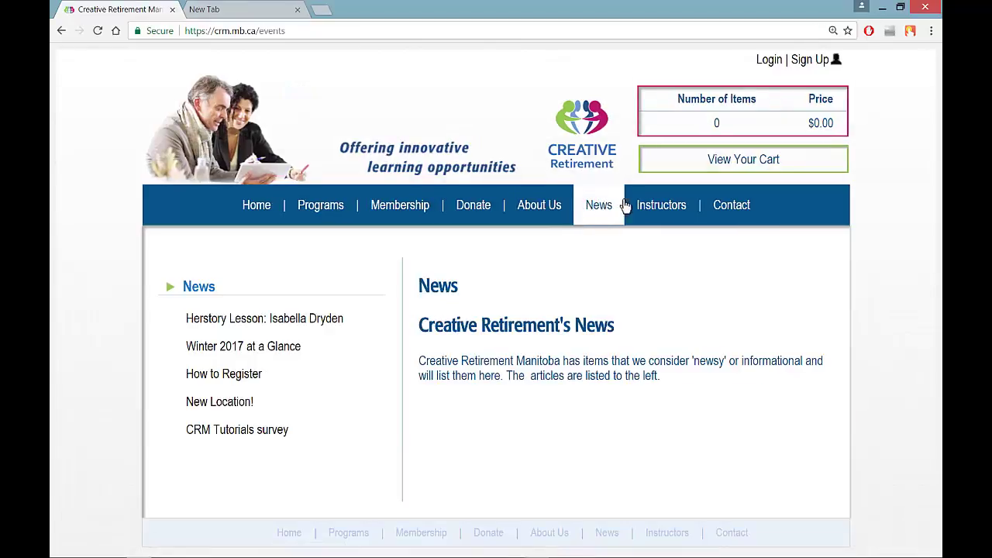
{"action": "left_click", "coordinate": [654, 206]}
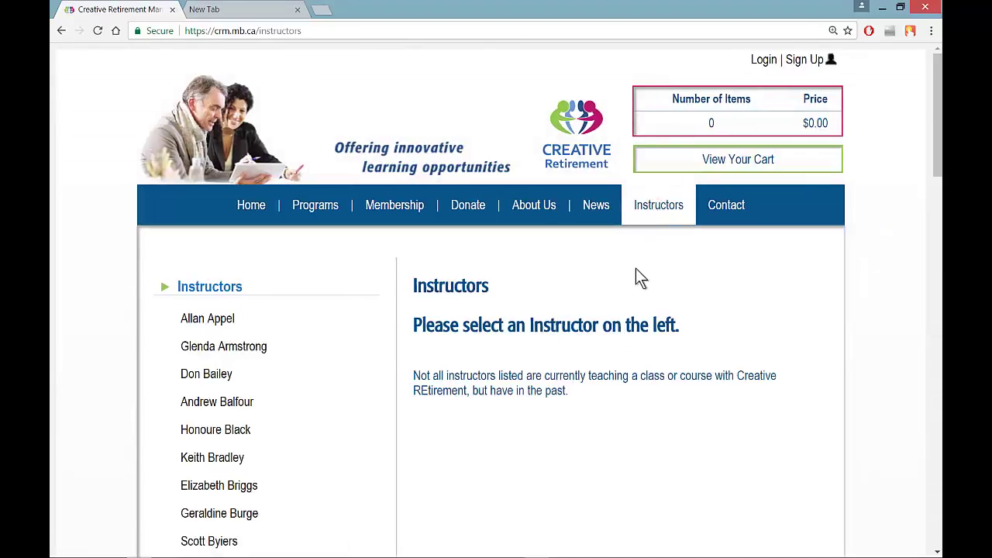
{"action": "left_click", "coordinate": [738, 206]}
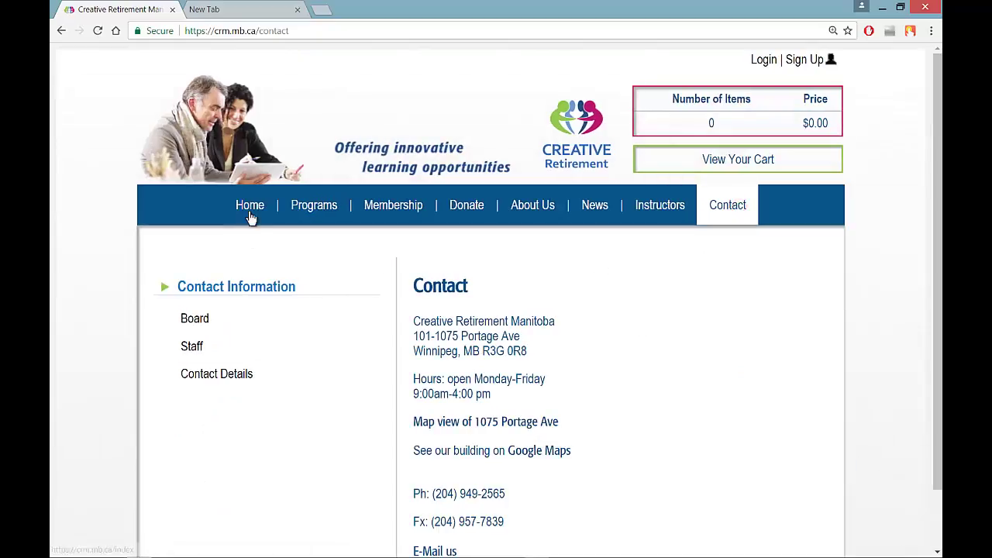
Go back Home and expand Lectures to list courses like A Survey of Islamic Art.
{"action": "left_click", "coordinate": [249, 208]}
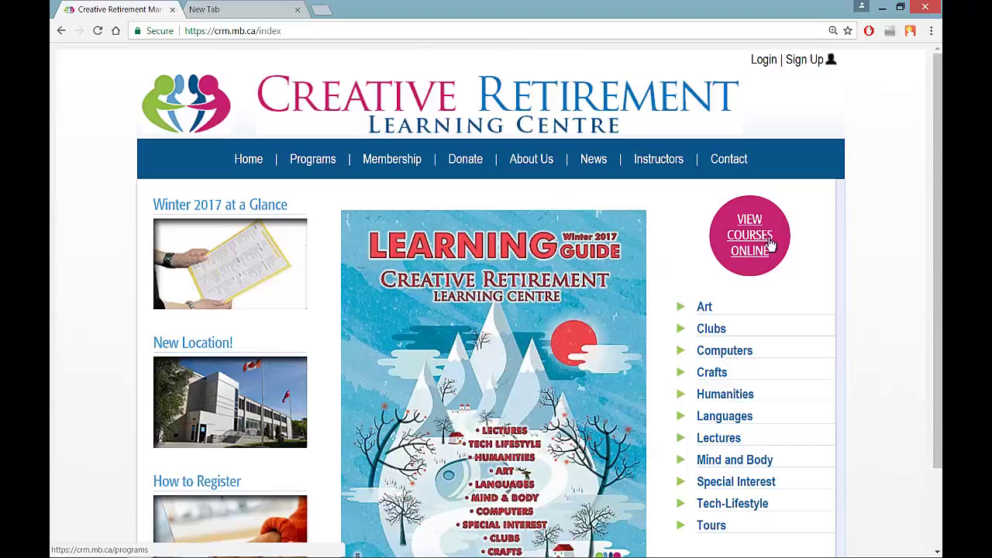
{"action": "left_click", "coordinate": [718, 439]}
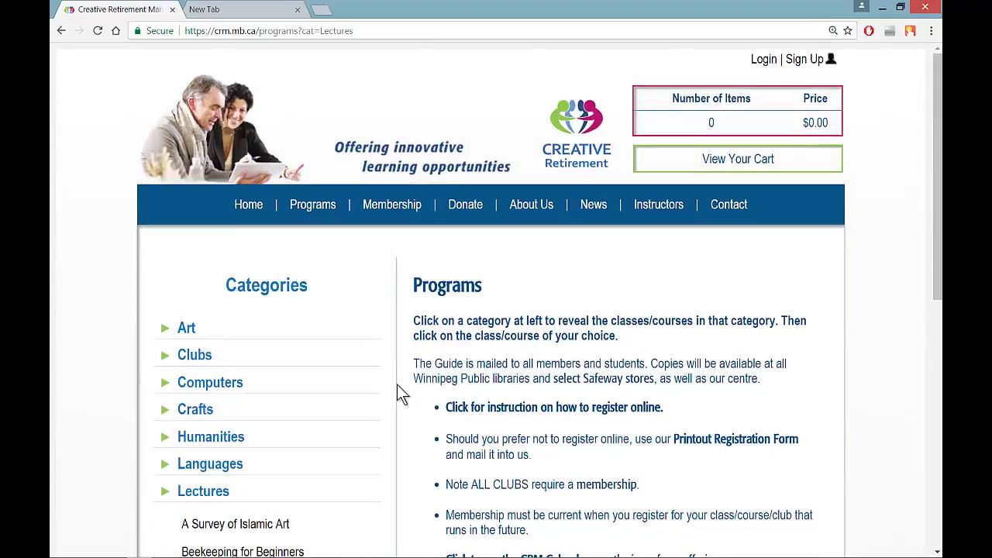
{"action": "scroll", "coordinate": [397, 394], "scroll_direction": "down", "scroll_amount": 2}
{"action": "scroll", "coordinate": [397, 388], "scroll_direction": "down", "scroll_amount": 3}
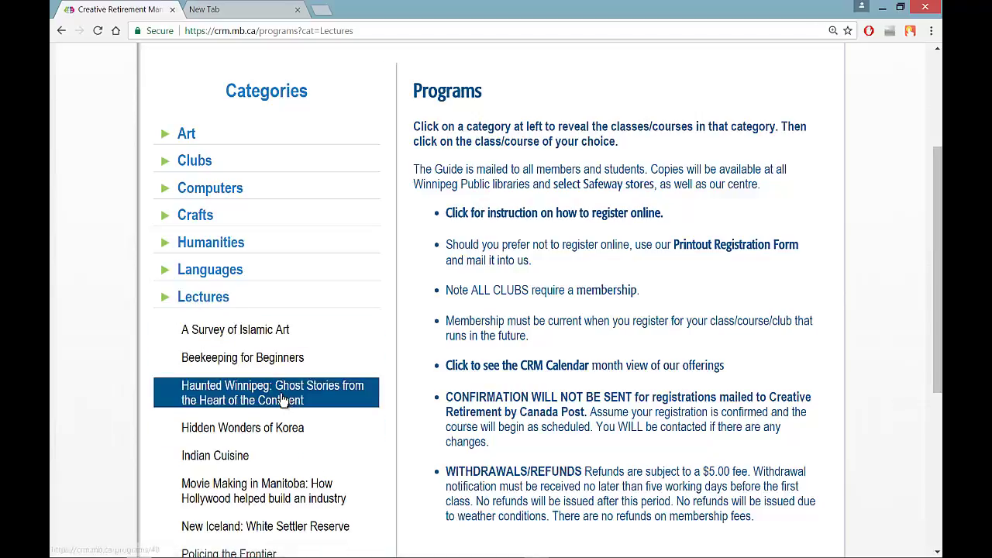
Open Haunted Winnipeg: Ghost Stories and add it to the cart at Non-members $16.00.
{"action": "left_click", "coordinate": [231, 393]}
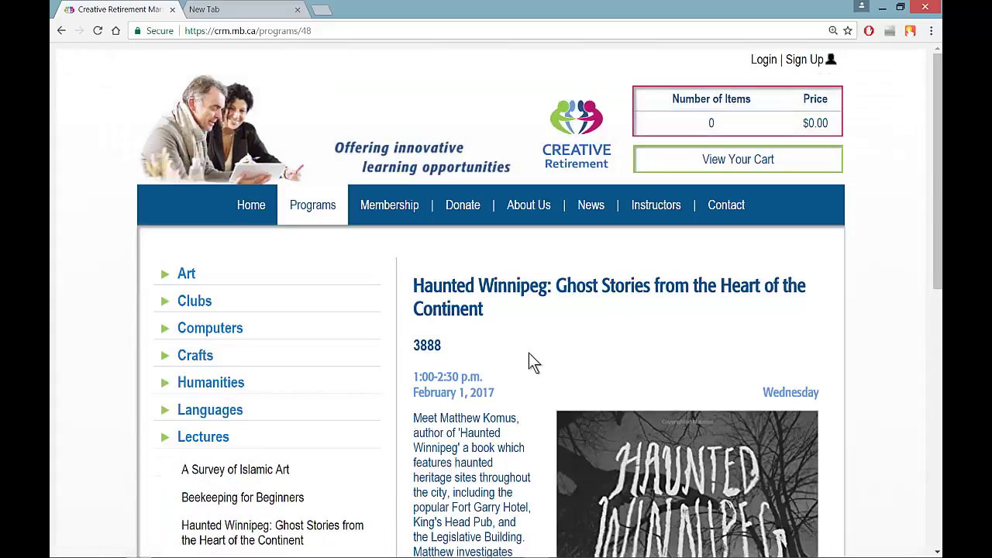
{"action": "scroll", "coordinate": [529, 358], "scroll_direction": "down", "scroll_amount": 2}
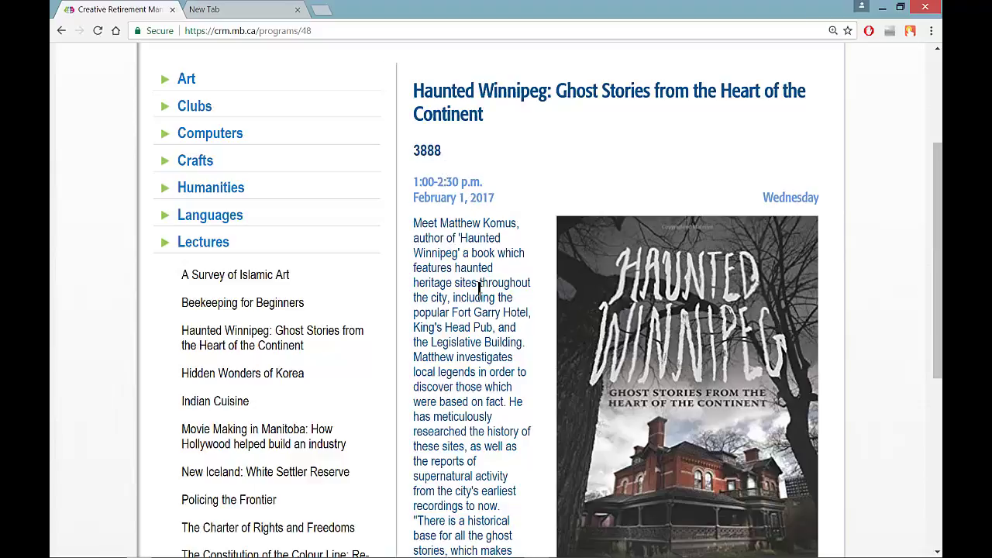
{"action": "scroll", "coordinate": [478, 288], "scroll_direction": "down", "scroll_amount": 3}
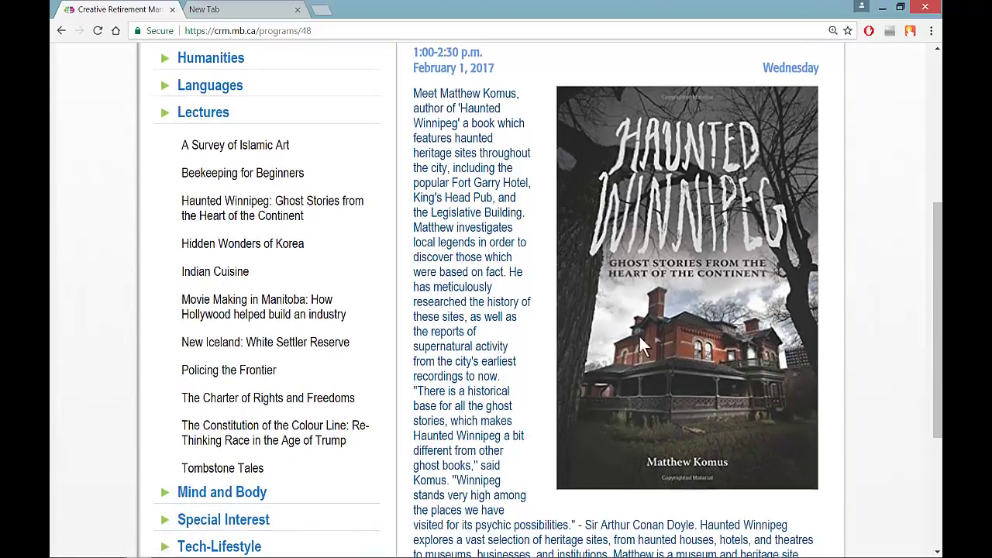
{"action": "scroll", "coordinate": [537, 325], "scroll_direction": "down", "scroll_amount": 3}
{"action": "scroll", "coordinate": [541, 330], "scroll_direction": "down", "scroll_amount": 3}
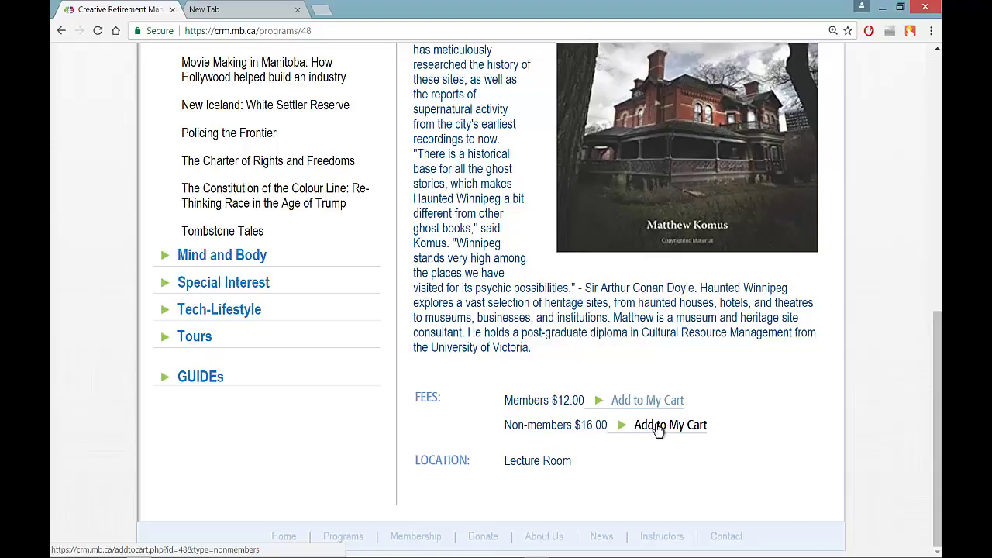
{"action": "left_click", "coordinate": [653, 427]}
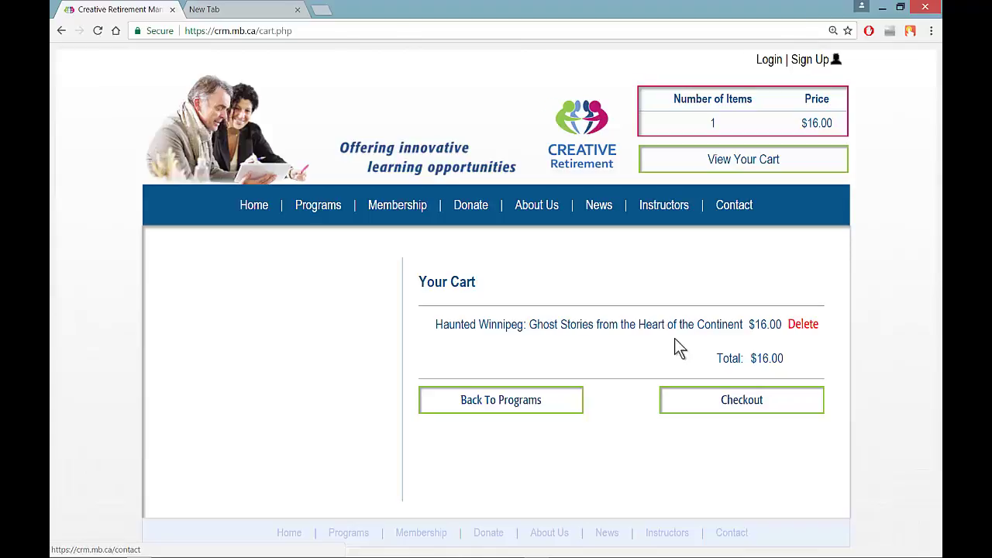
Add the $40 Individual Annual Membership and delete the $16 Haunted Winnipeg item, leaving $40.00.
{"action": "left_click", "coordinate": [400, 208]}
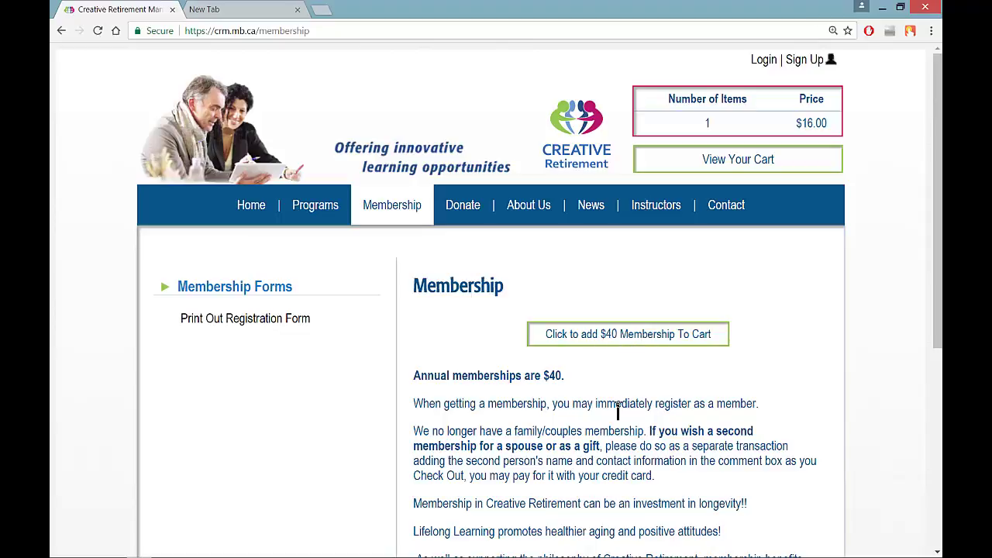
{"action": "left_click", "coordinate": [637, 335]}
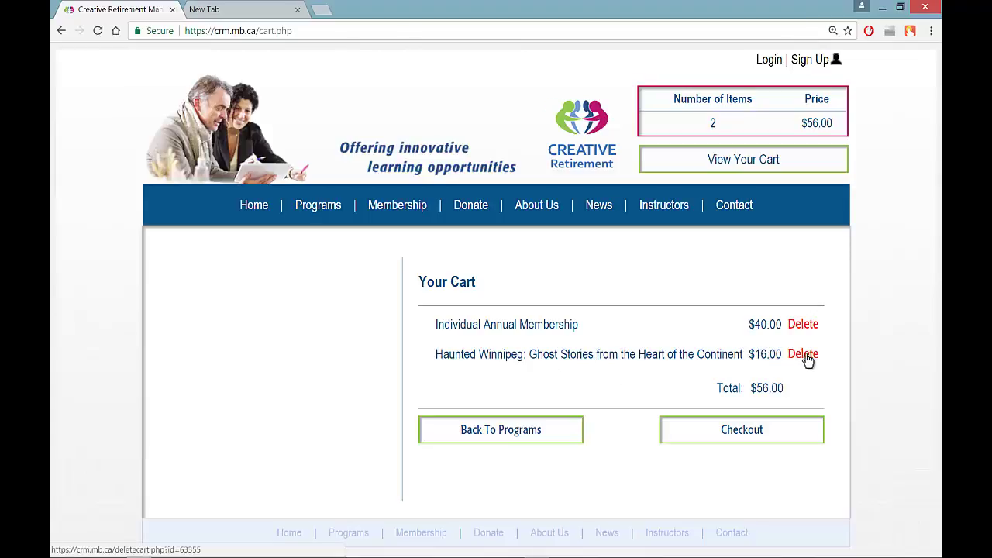
{"action": "left_click", "coordinate": [806, 357]}
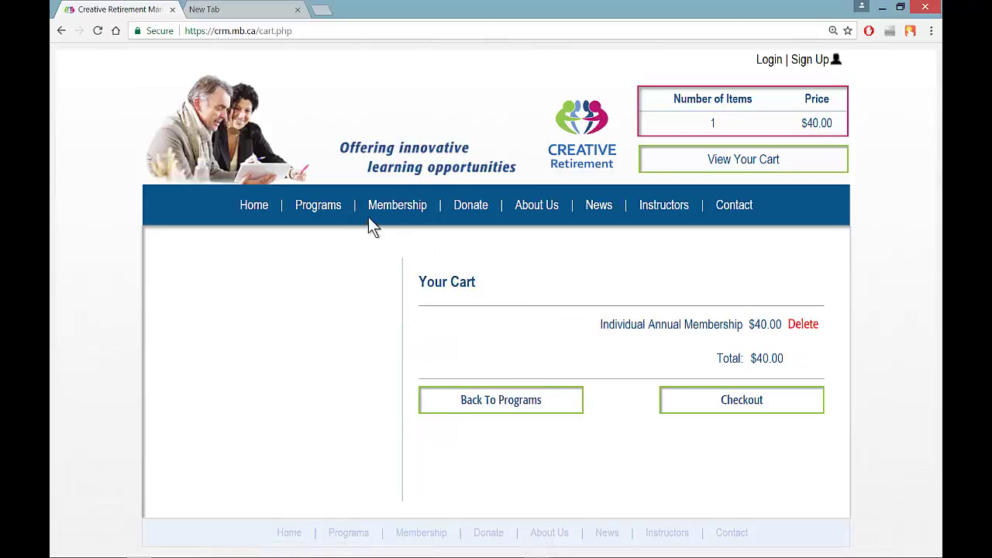
Re-add Haunted Winnipeg from Lectures at the Members $12.00 fee, bringing the cart to $52.00.
{"action": "left_click", "coordinate": [333, 208]}
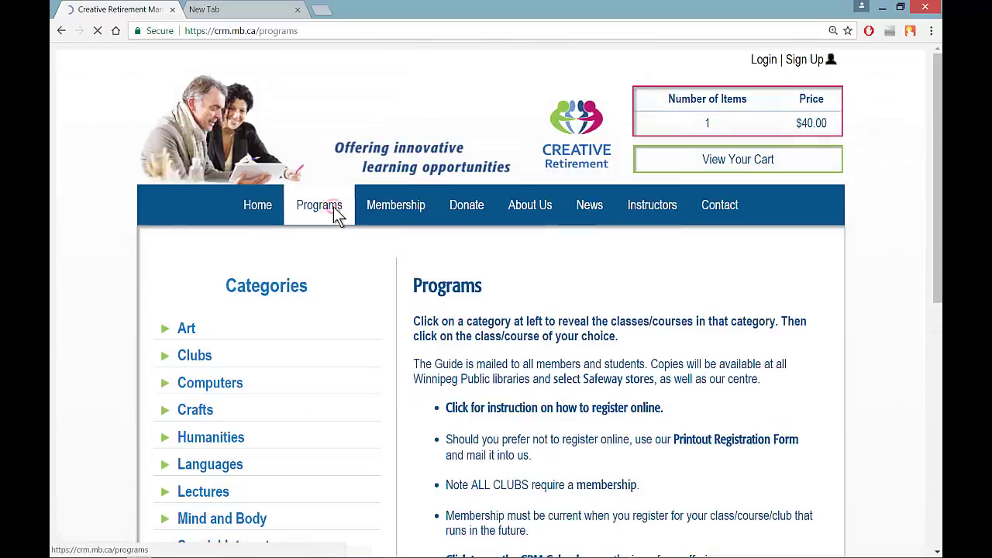
{"action": "left_click", "coordinate": [222, 495]}
{"action": "scroll", "coordinate": [296, 440], "scroll_direction": "down", "scroll_amount": 4}
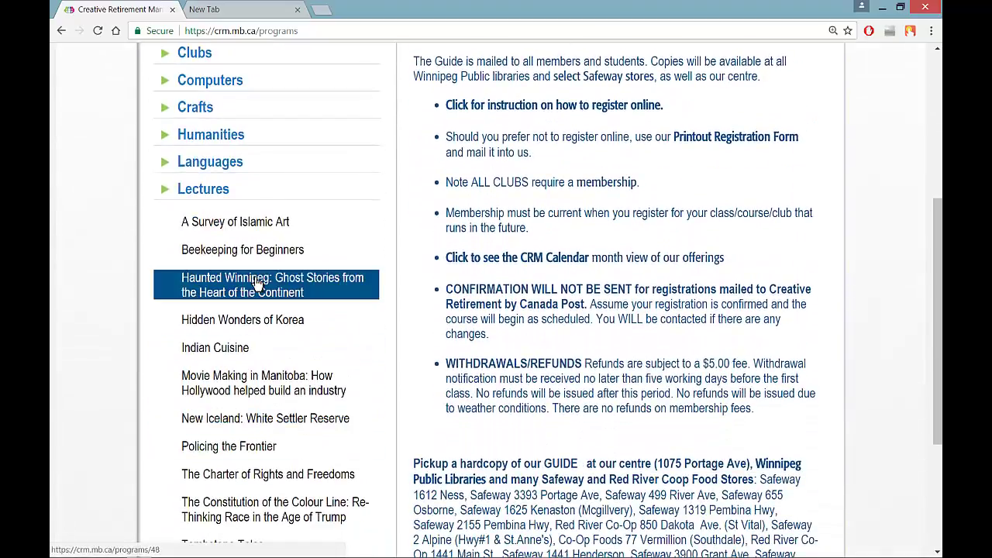
{"action": "left_click", "coordinate": [255, 279]}
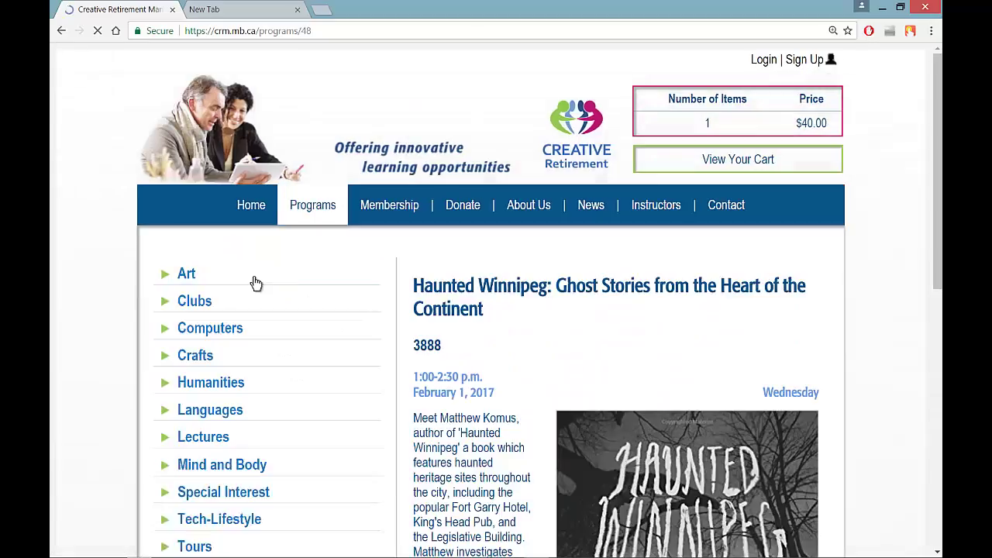
{"action": "scroll", "coordinate": [602, 298], "scroll_direction": "down", "scroll_amount": 7}
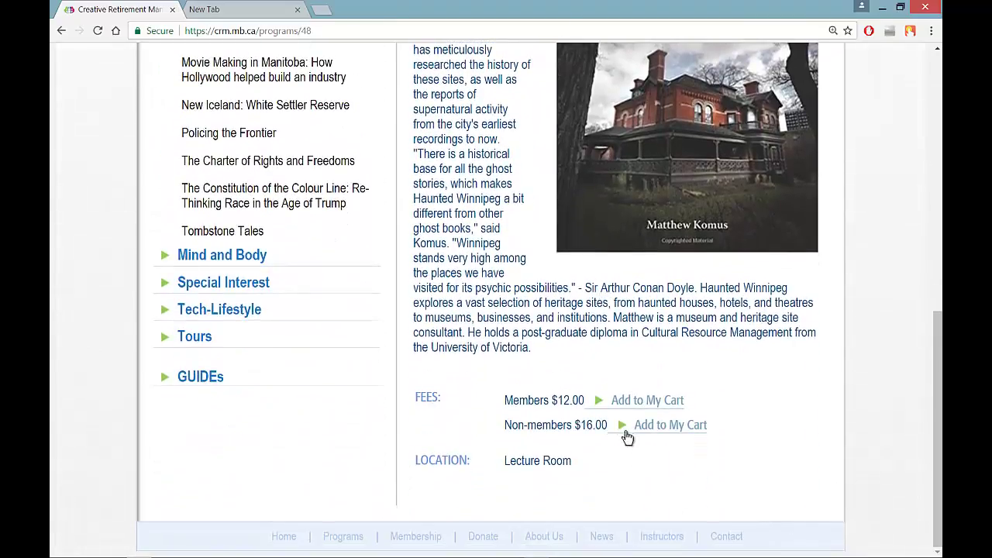
{"action": "left_click", "coordinate": [633, 399]}
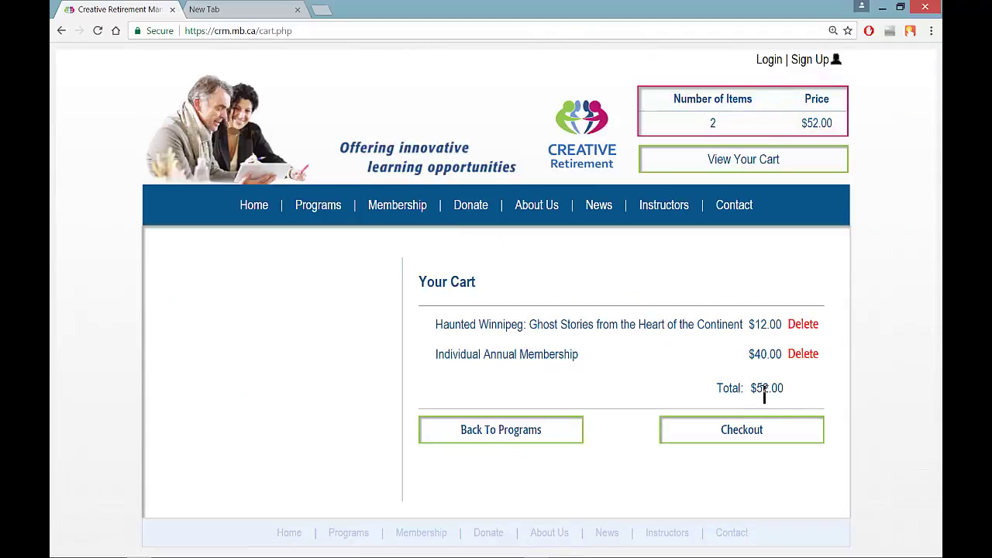
{"action": "left_click", "coordinate": [326, 207]}
Open the Armchair Travel Club under Clubs and view its speaker's instructor profile.
{"action": "scroll", "coordinate": [333, 325], "scroll_direction": "down", "scroll_amount": 1}
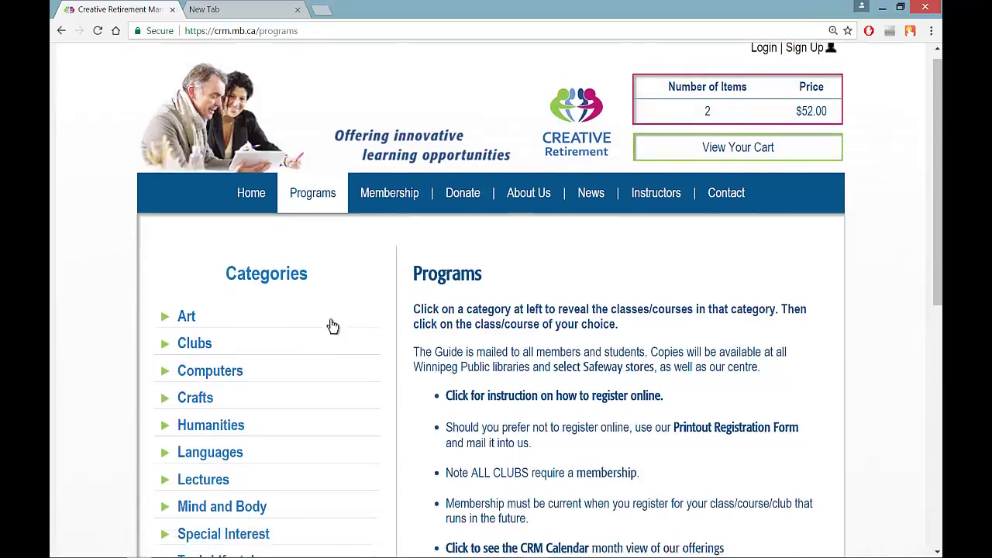
{"action": "left_click", "coordinate": [193, 271]}
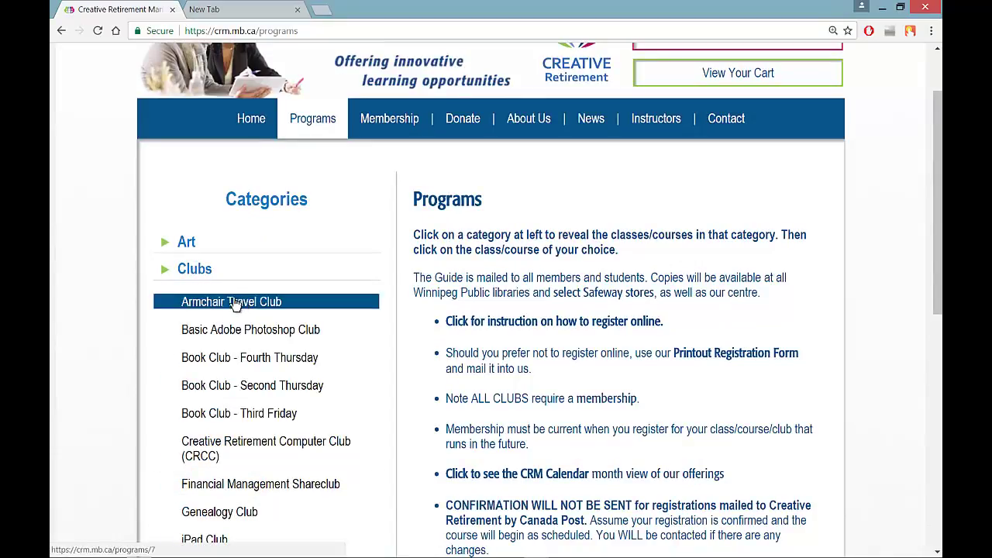
{"action": "left_click", "coordinate": [210, 304]}
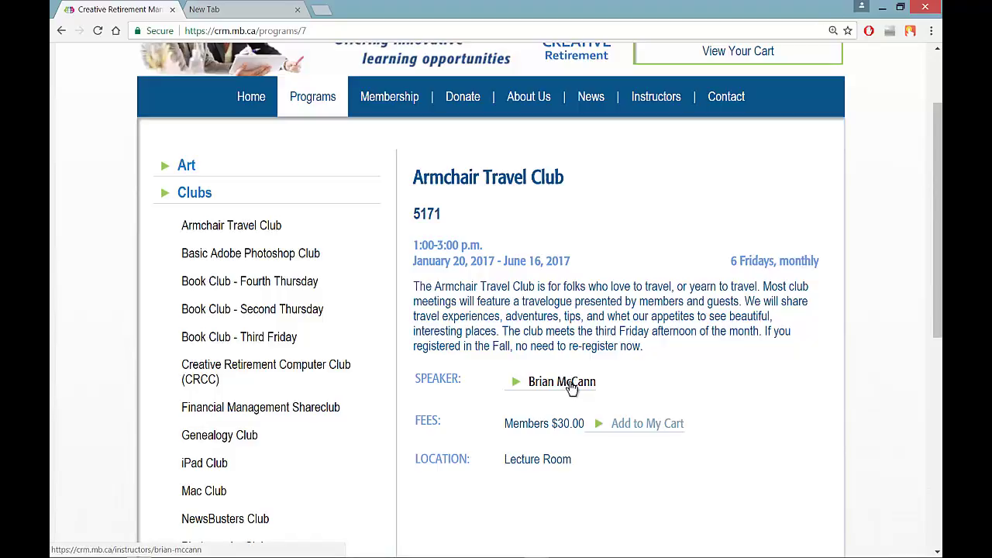
{"action": "left_click", "coordinate": [570, 383]}
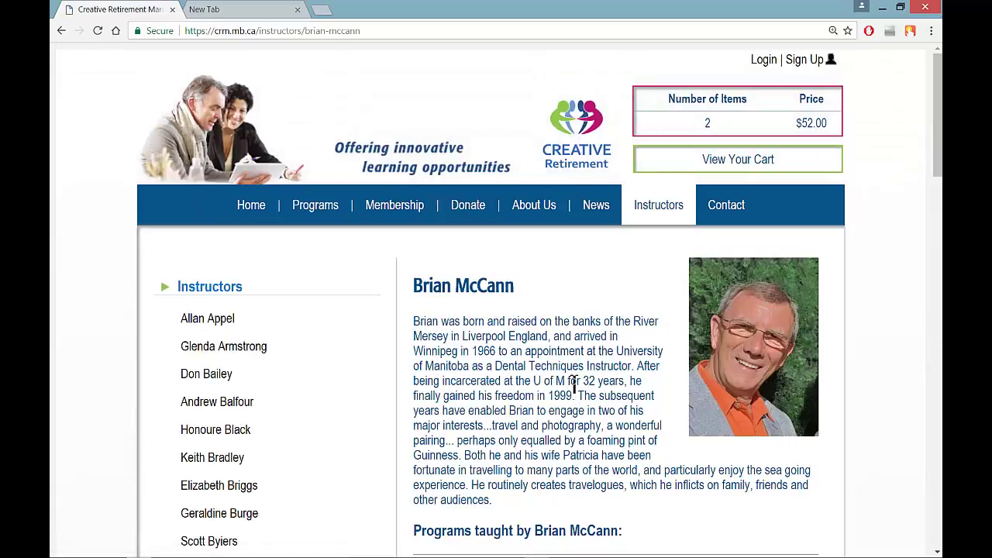
{"action": "scroll", "coordinate": [574, 384], "scroll_direction": "down", "scroll_amount": 1}
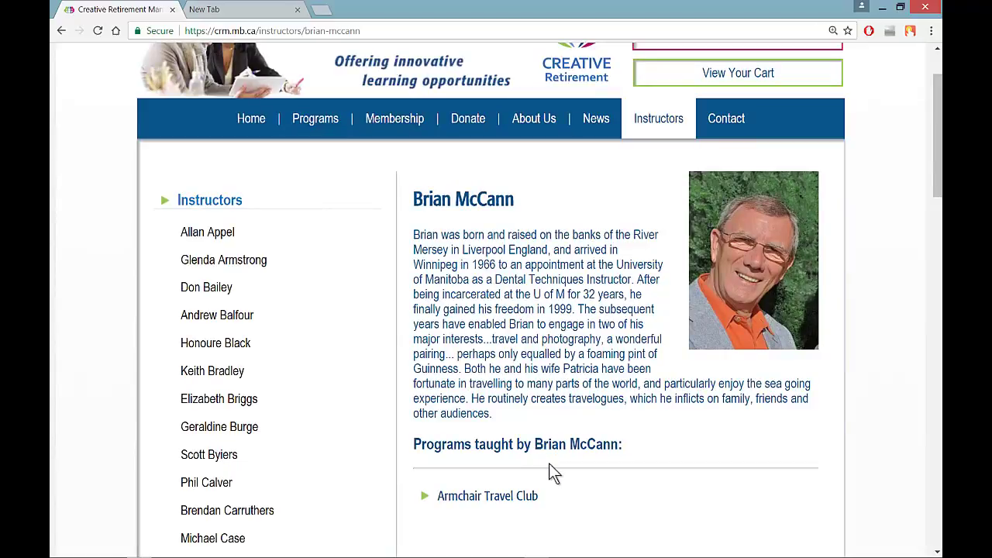
Add the $30.00 Armchair Travel Club to the cart and check out the $82.00 total.
{"action": "left_click", "coordinate": [472, 496]}
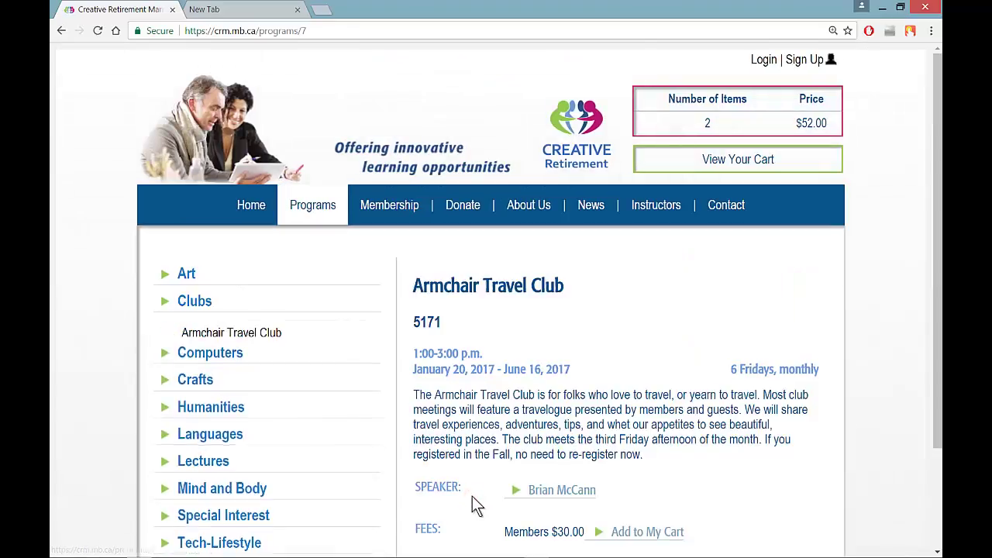
{"action": "scroll", "coordinate": [466, 497], "scroll_direction": "down", "scroll_amount": 2}
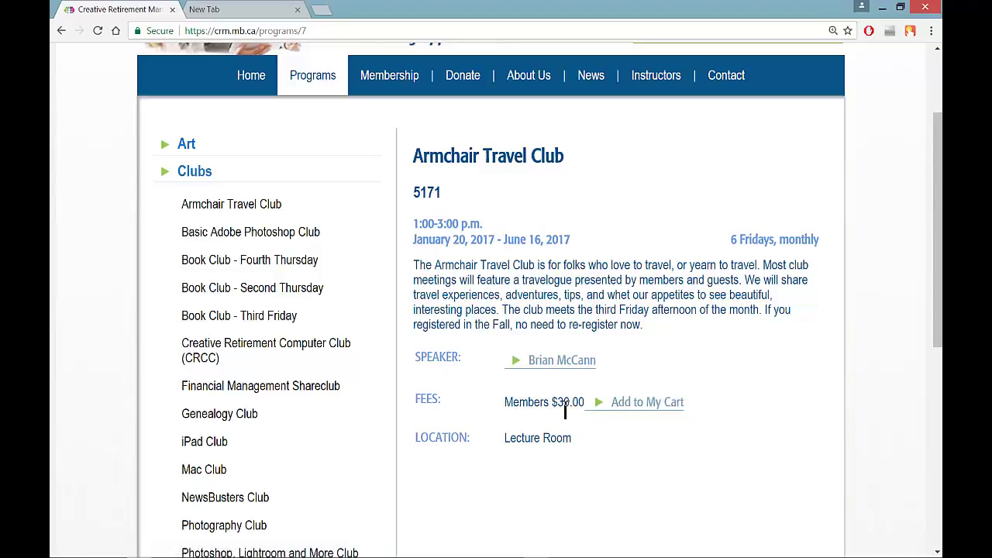
{"action": "left_click", "coordinate": [630, 409]}
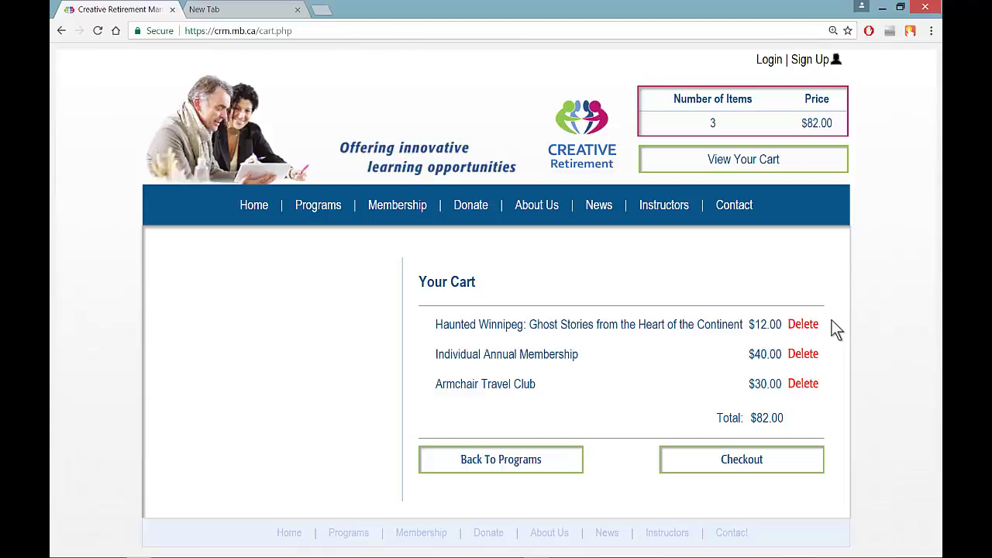
{"action": "left_click", "coordinate": [744, 462]}
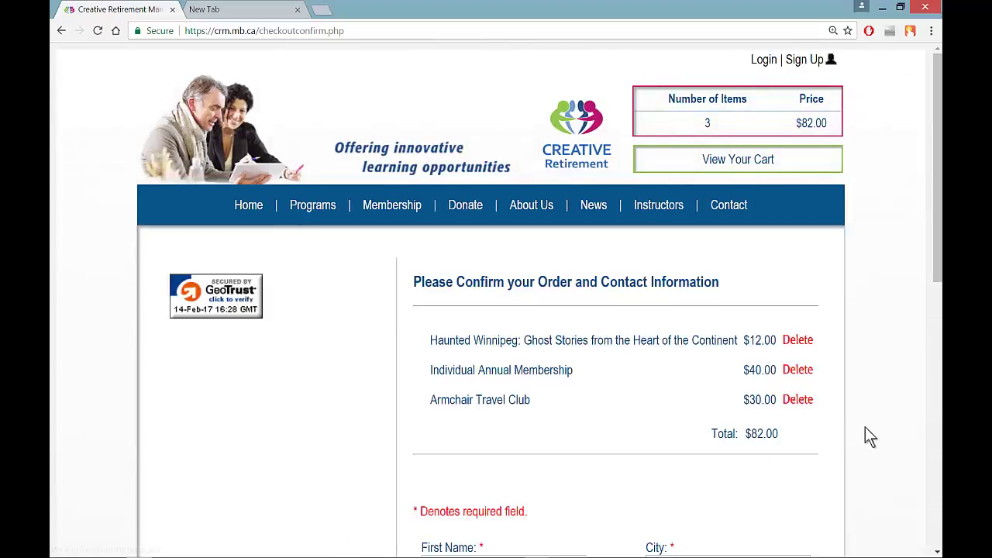
Scroll down the checkout confirmation page to the contact and payment fields.
{"action": "scroll", "coordinate": [872, 417], "scroll_direction": "down", "scroll_amount": 2}
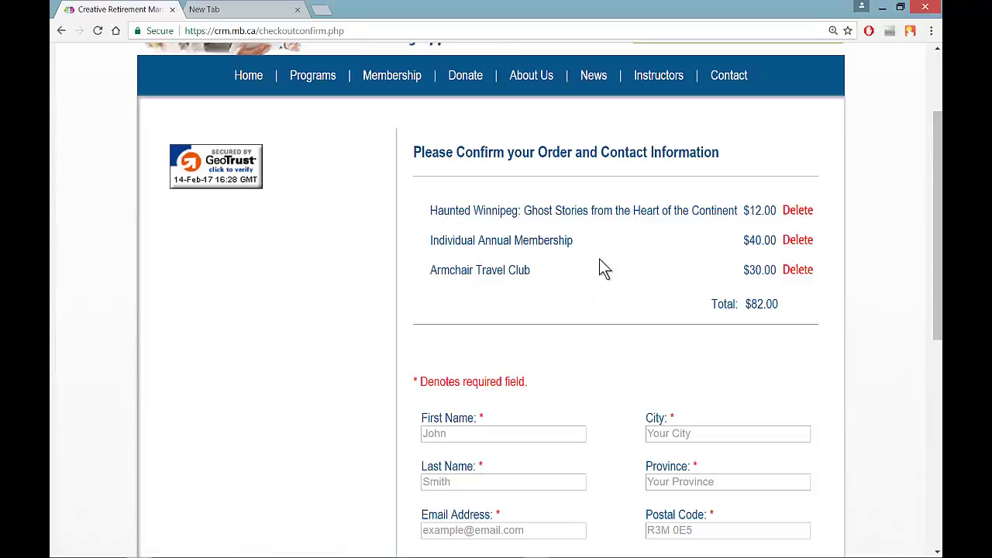
{"action": "scroll", "coordinate": [599, 258], "scroll_direction": "down", "scroll_amount": 3}
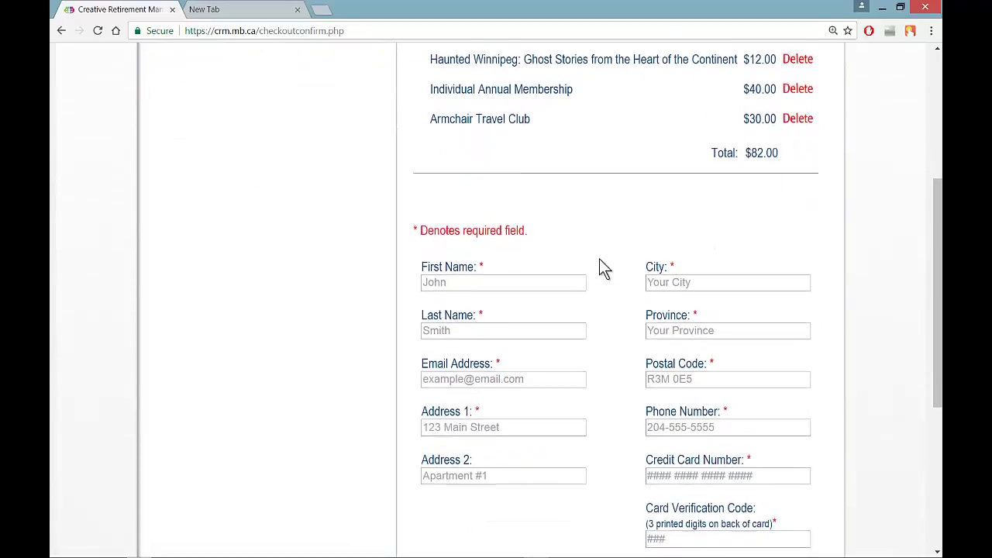
{"action": "scroll", "coordinate": [599, 259], "scroll_direction": "down", "scroll_amount": 2}
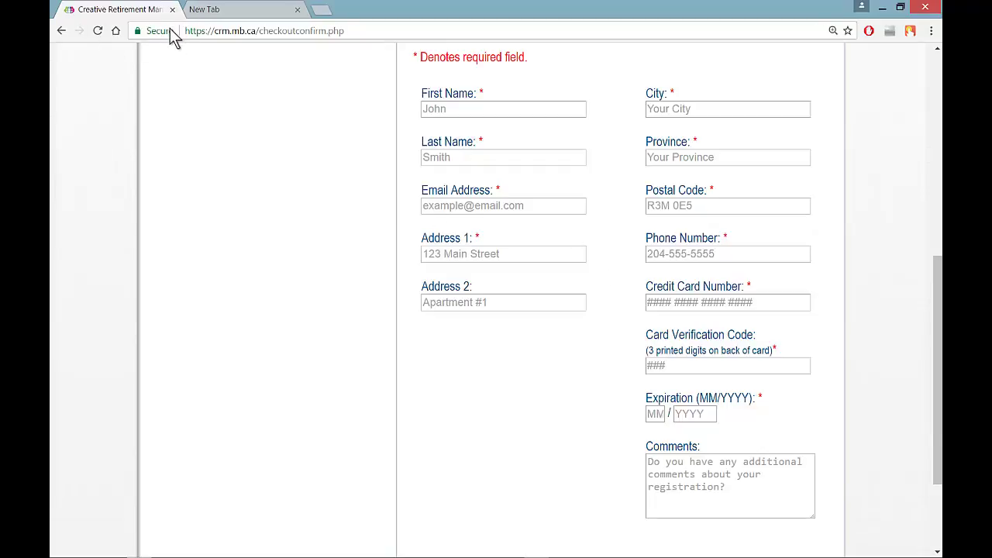
Enter the buyer's first name, last name and e-mail address.
{"action": "left_click", "coordinate": [434, 107]}
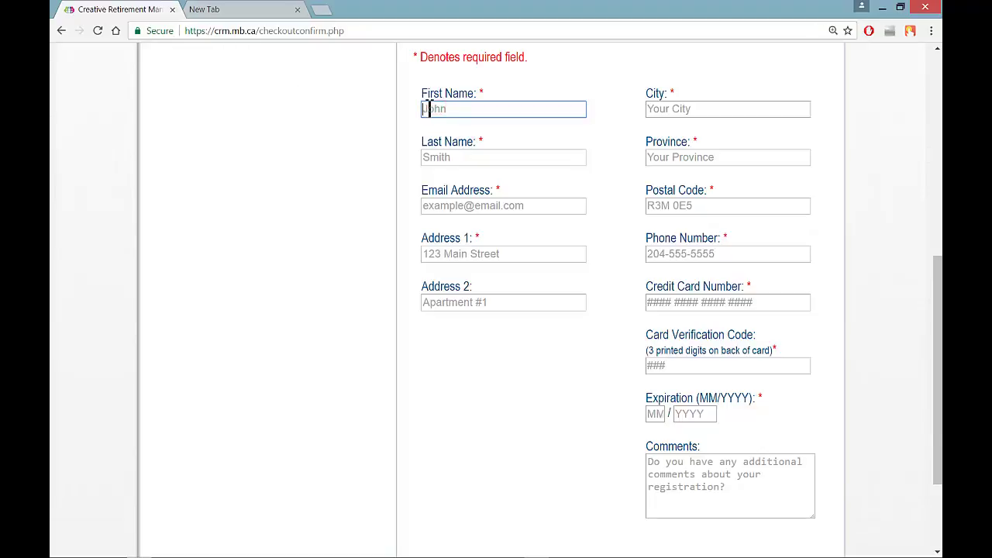
{"action": "left_click", "coordinate": [428, 109]}
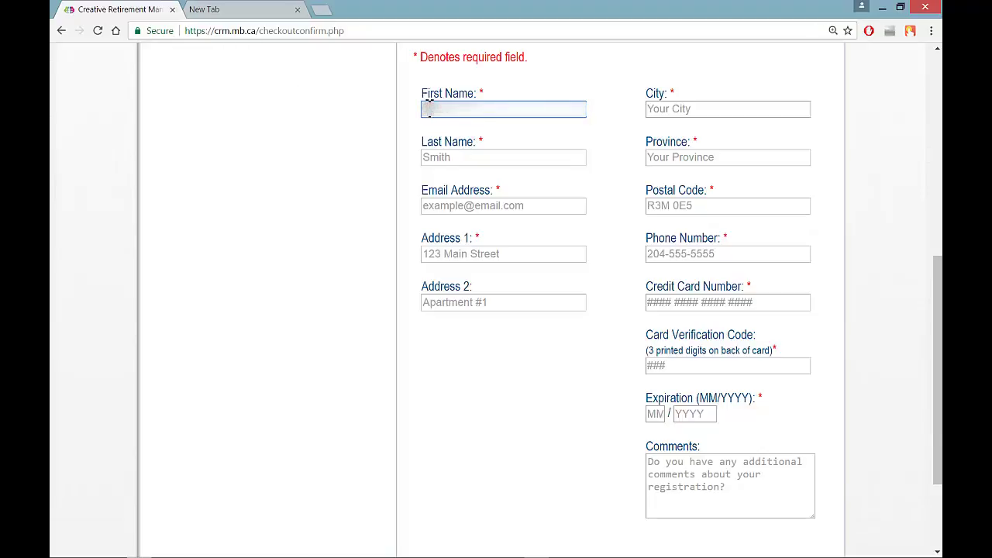
{"action": "type", "text": "ith"}
{"action": "key", "text": "Tab"}
{"action": "type", "text": "Smith"}
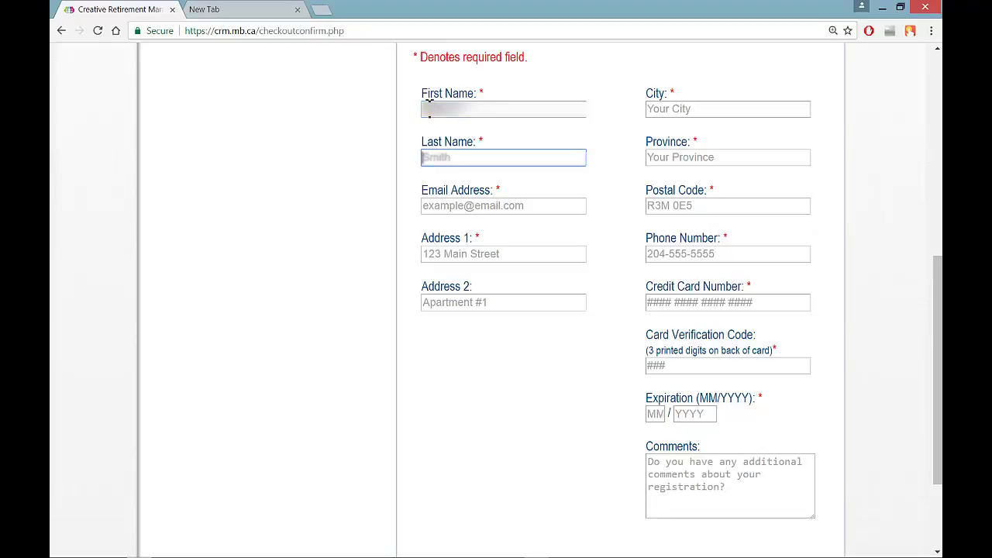
{"action": "type", "text": "ersons"}
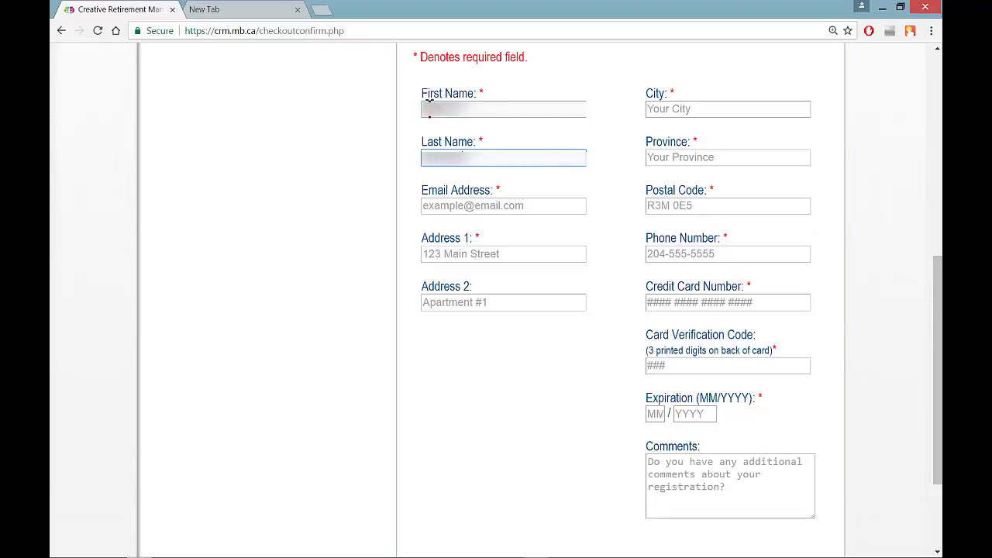
{"action": "key", "text": "Tab"}
{"action": "type", "text": "john"}
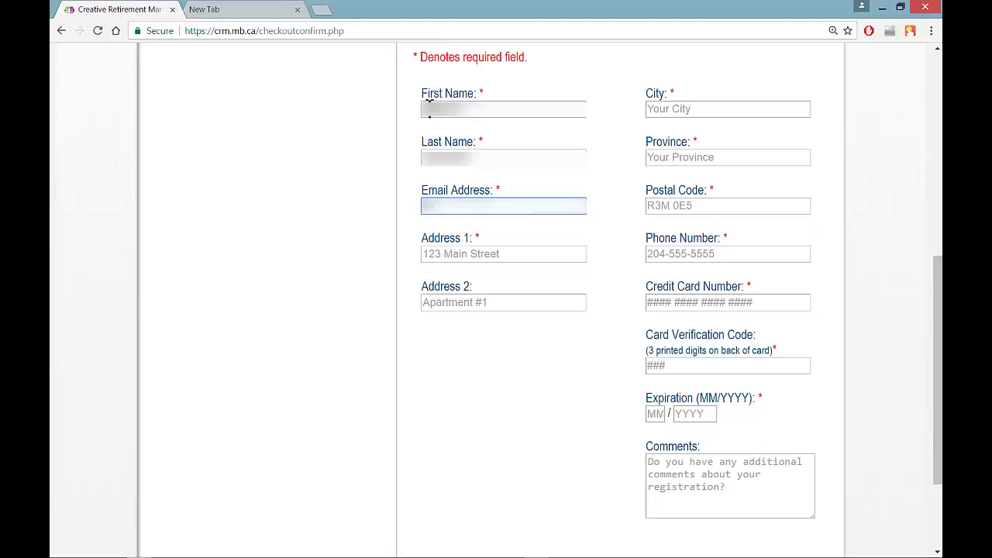
{"action": "type", "text": "@gmail.com"}
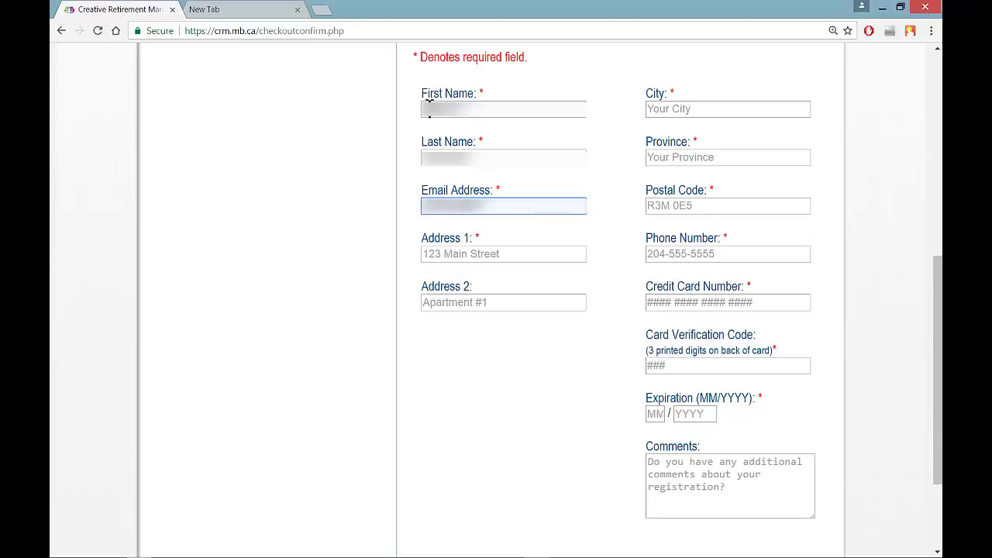
{"action": "type", "text": "ommail.com"}
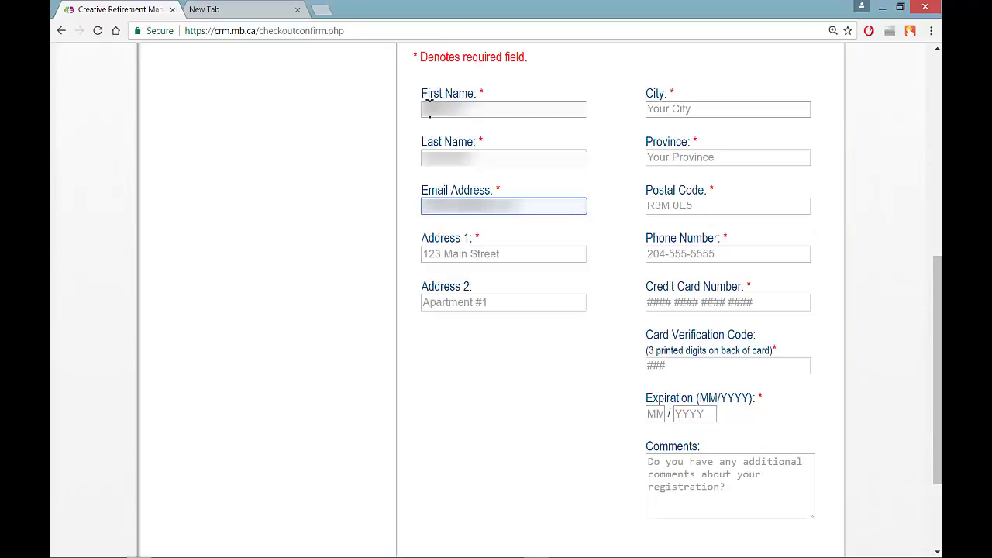
Enter the buyer's street address, city, province, postal code and phone number.
{"action": "key", "text": "Tab"}
{"action": "type", "text": "123 Main Street"}
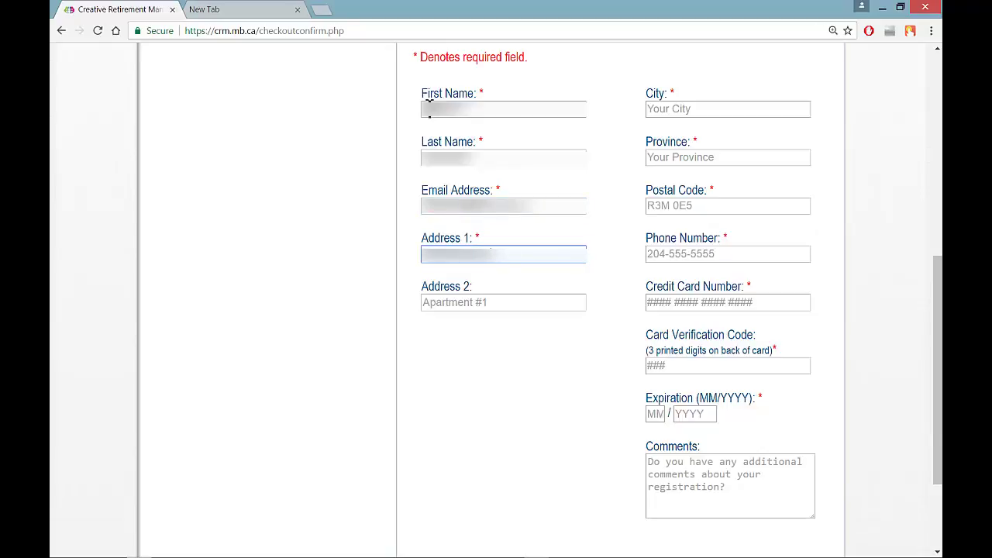
{"action": "key", "text": "Tab"}
{"action": "key", "text": "Tab"}
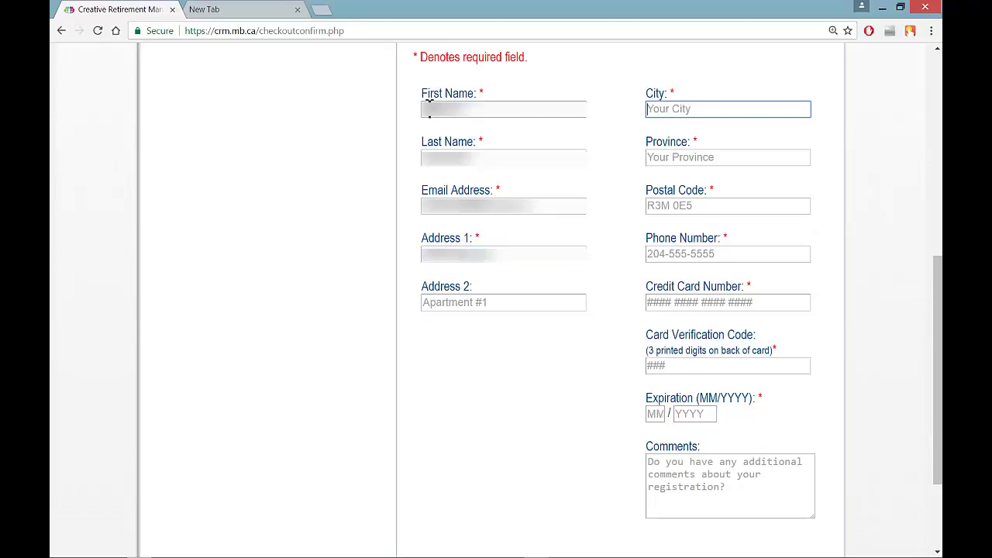
{"action": "type", "text": "Winnipeg"}
{"action": "key", "text": "Tab"}
{"action": "type", "text": "MB"}
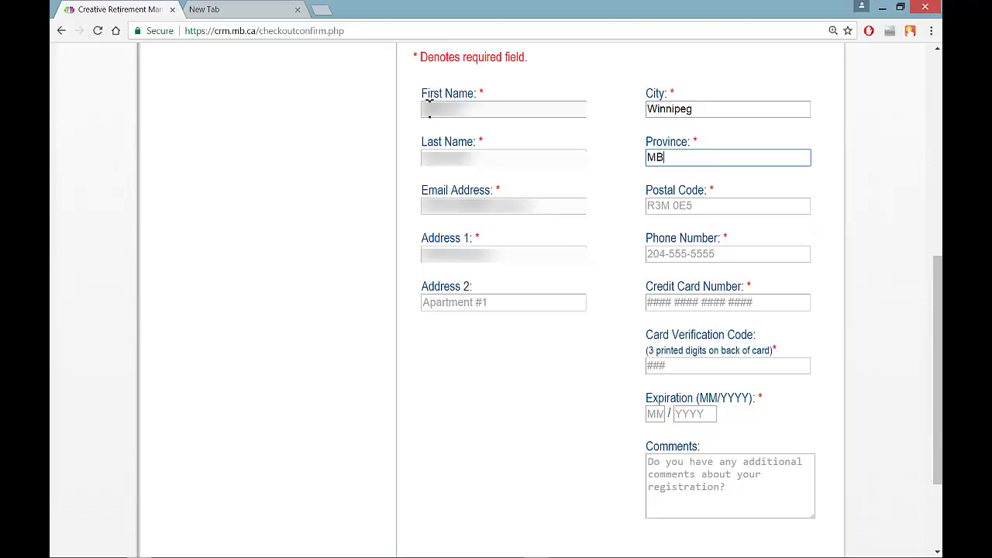
{"action": "key", "text": "Tab"}
{"action": "type", "text": "R3T"}
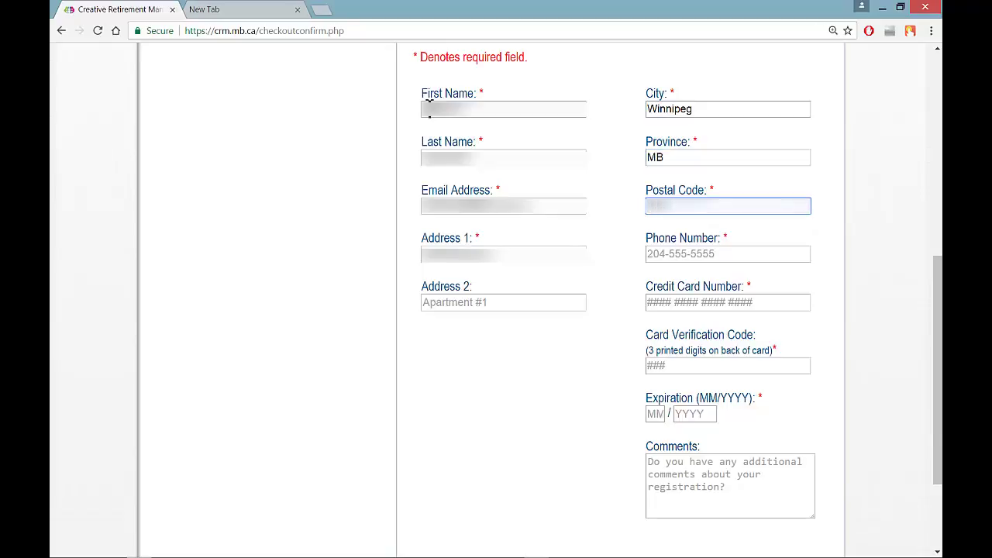
{"action": "type", "text": " 2N2"}
{"action": "key", "text": "Tab"}
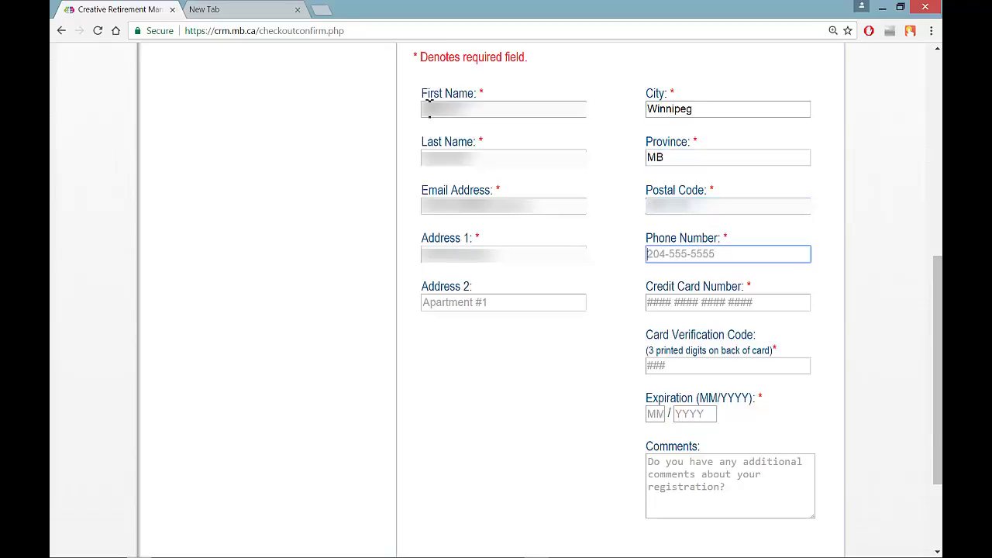
{"action": "type", "text": "204"}
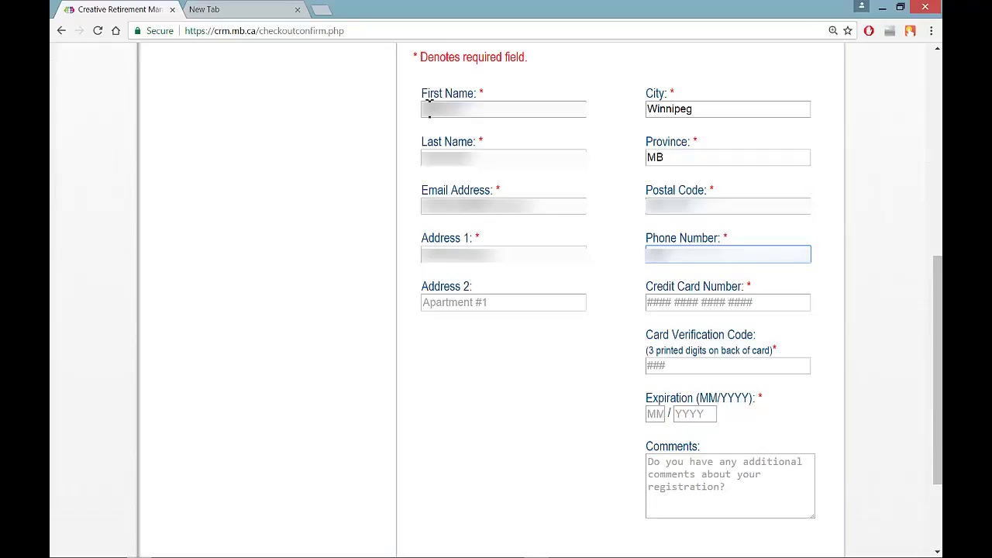
{"action": "type", "text": "5551234"}
Enter the credit card number, clearing and retyping it once.
{"action": "key", "text": "Tab"}
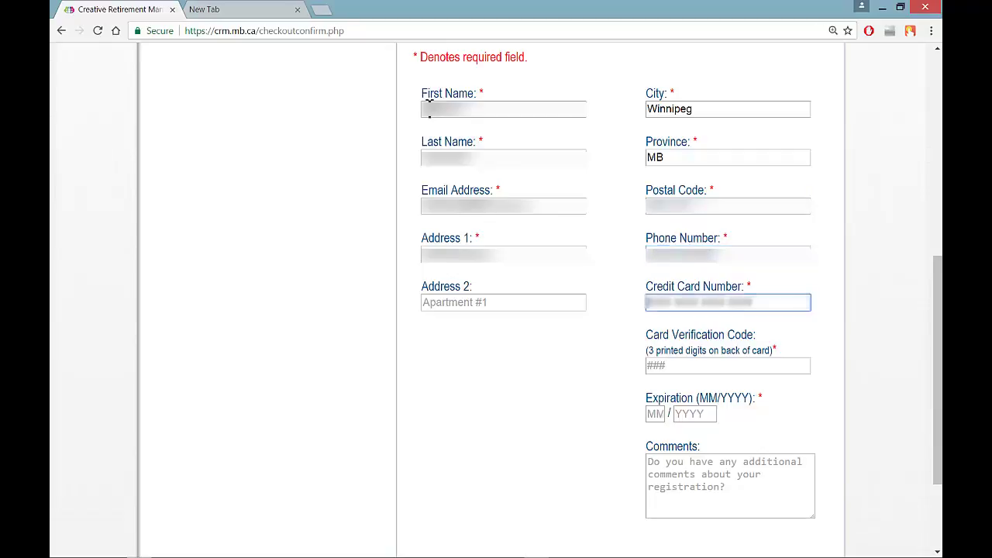
{"action": "type", "text": "4111111111111111"}
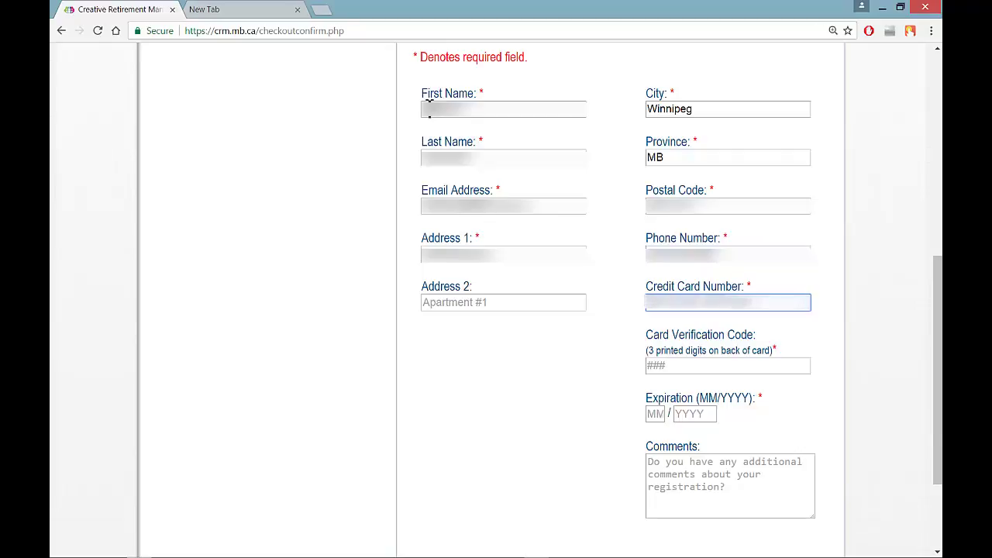
{"action": "key", "text": "ctrl+a"}
{"action": "key", "text": "BackSpace"}
{"action": "type", "text": "4111"}
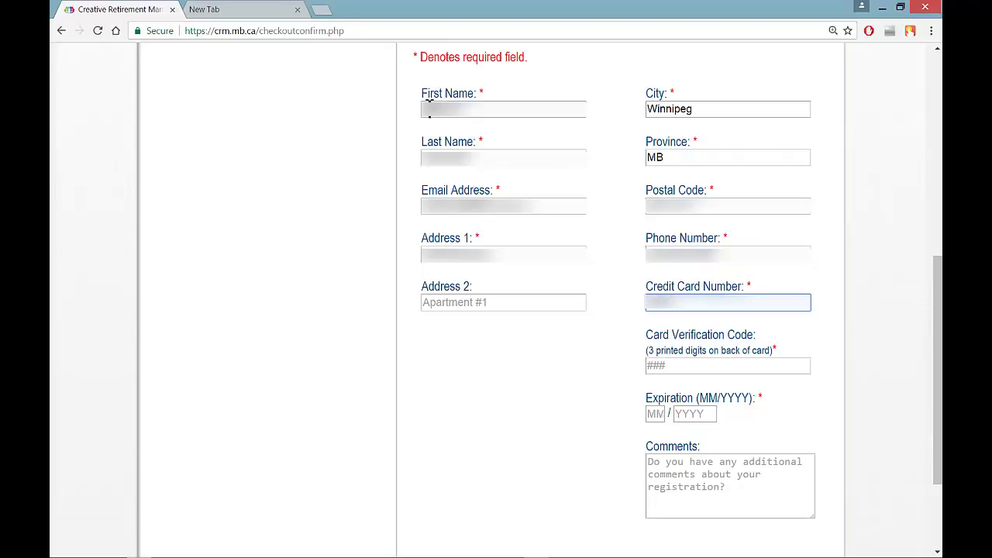
{"action": "type", "text": "111111111111"}
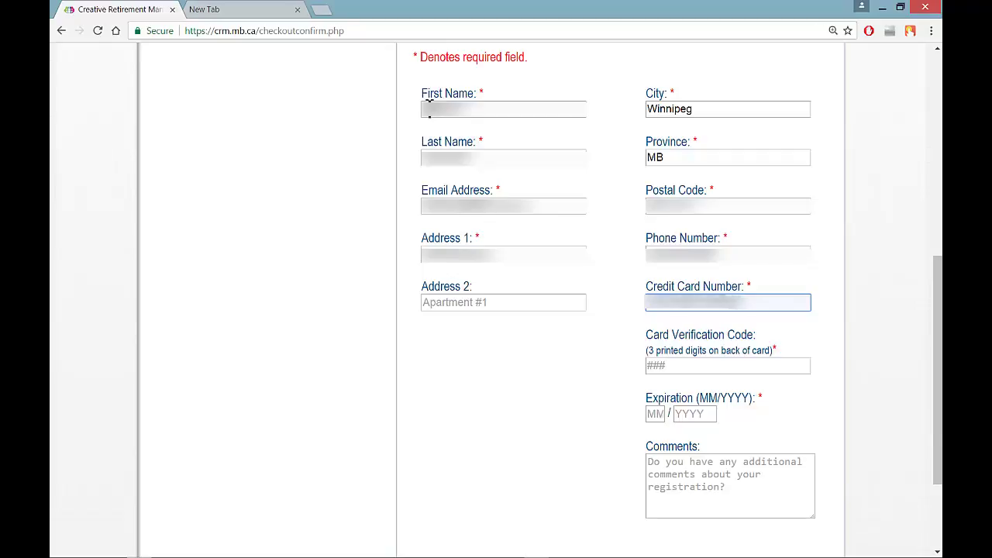
Enter the card verification code and the expiry month and year, leaving Comments blank.
{"action": "key", "text": "Tab"}
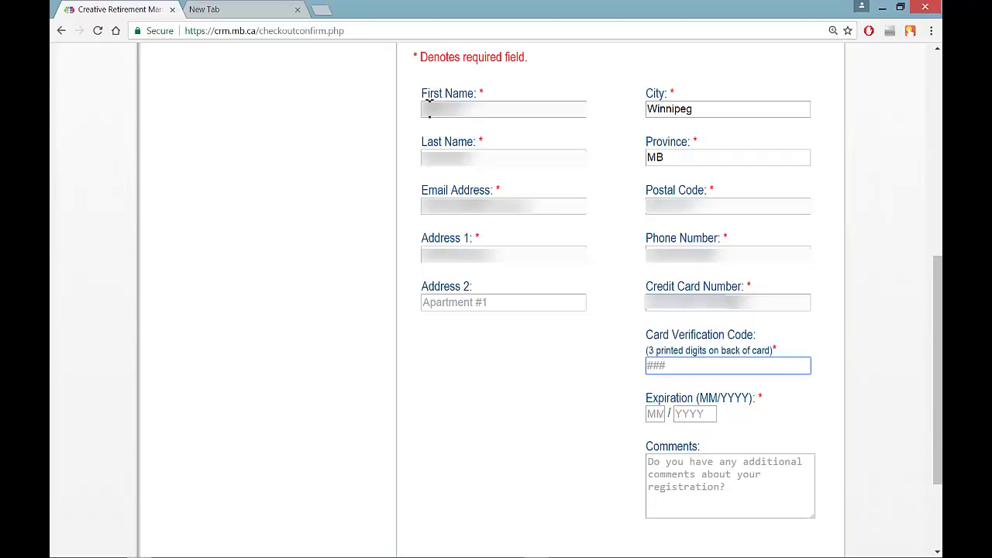
{"action": "type", "text": "111"}
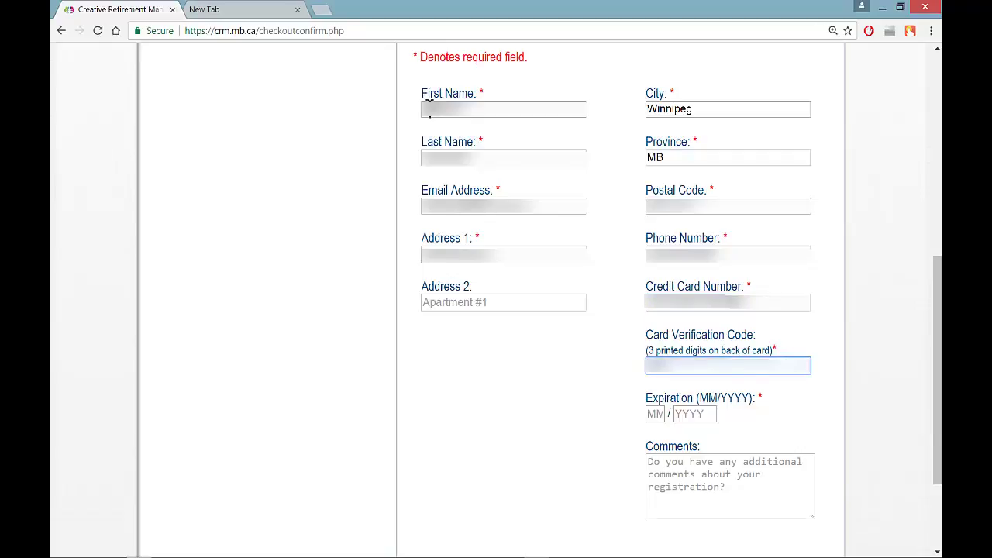
{"action": "key", "text": "Tab"}
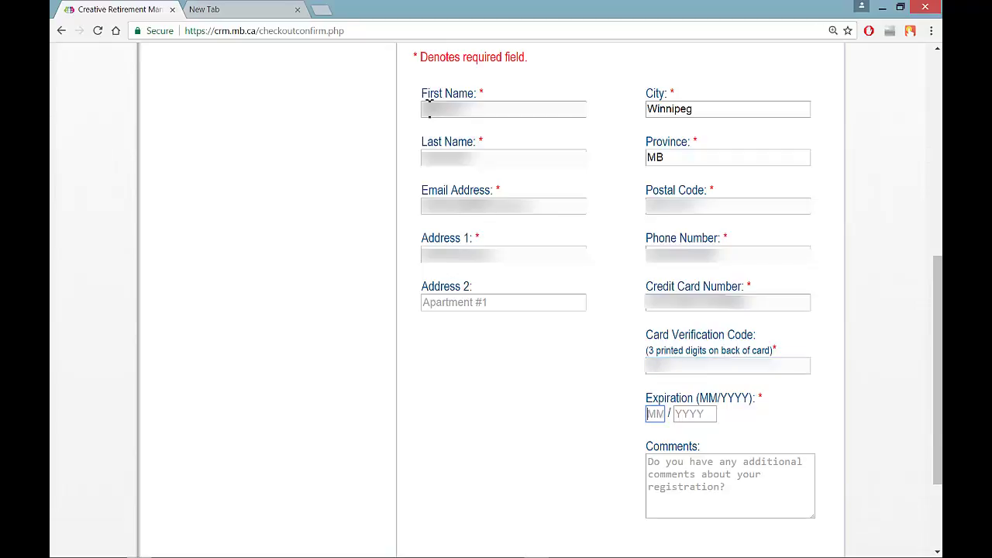
{"action": "type", "text": "12"}
{"action": "key", "text": "Tab"}
{"action": "type", "text": "2019"}
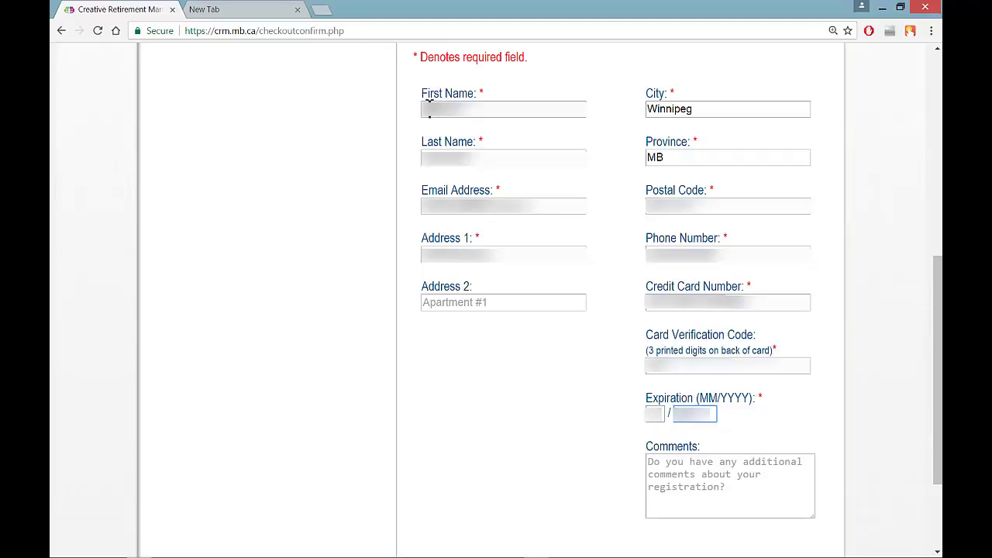
{"action": "left_click", "coordinate": [670, 466]}
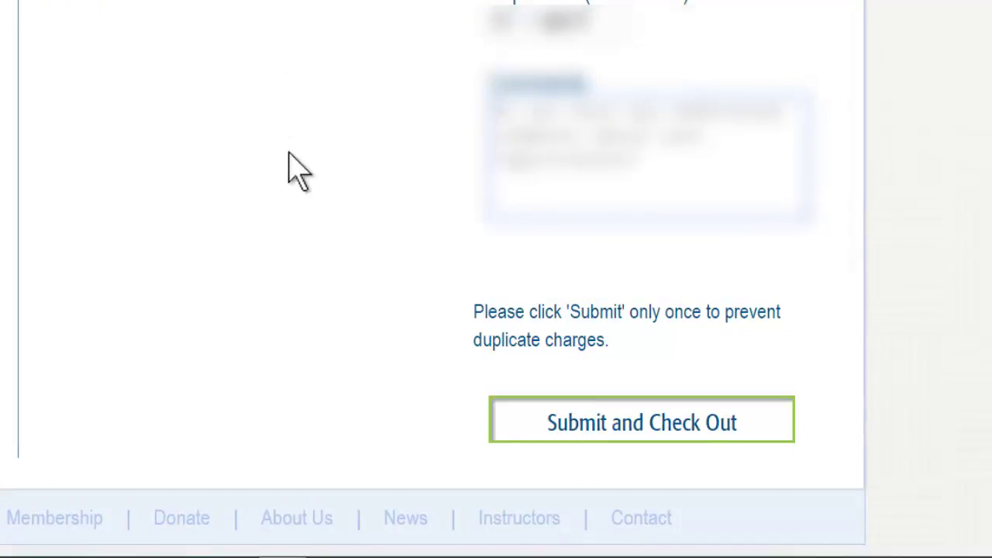
Leave Comments empty and submit the $82.00 order once with Submit and Check Out.
{"action": "left_click", "coordinate": [605, 444]}
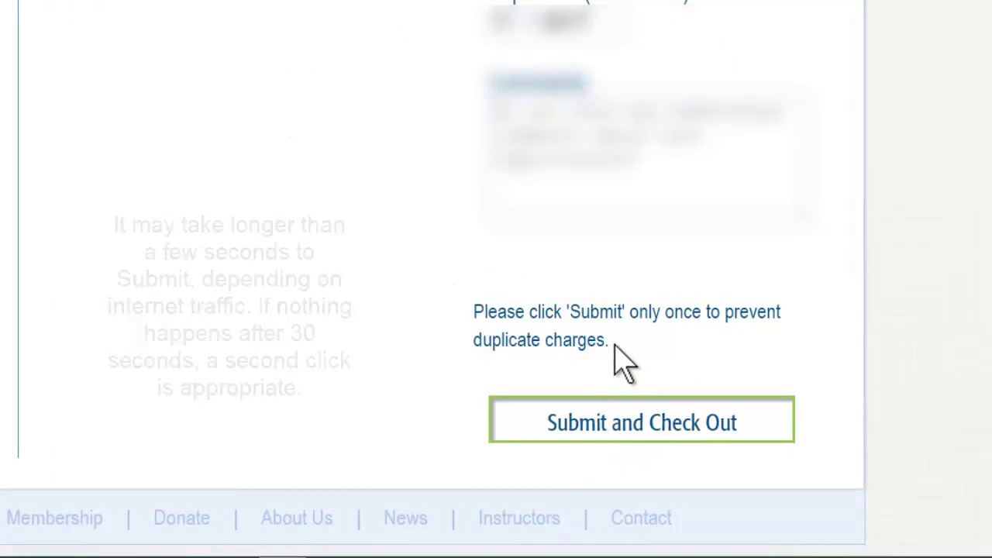
{"action": "left_click_drag", "start_coordinate": [610, 341], "coordinate": [489, 312]}
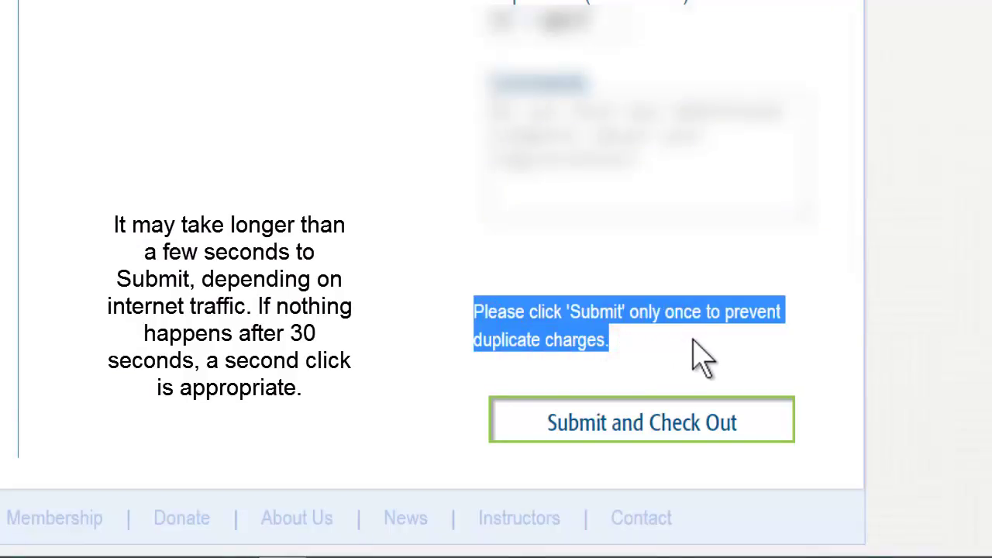
{"action": "left_click", "coordinate": [601, 424]}
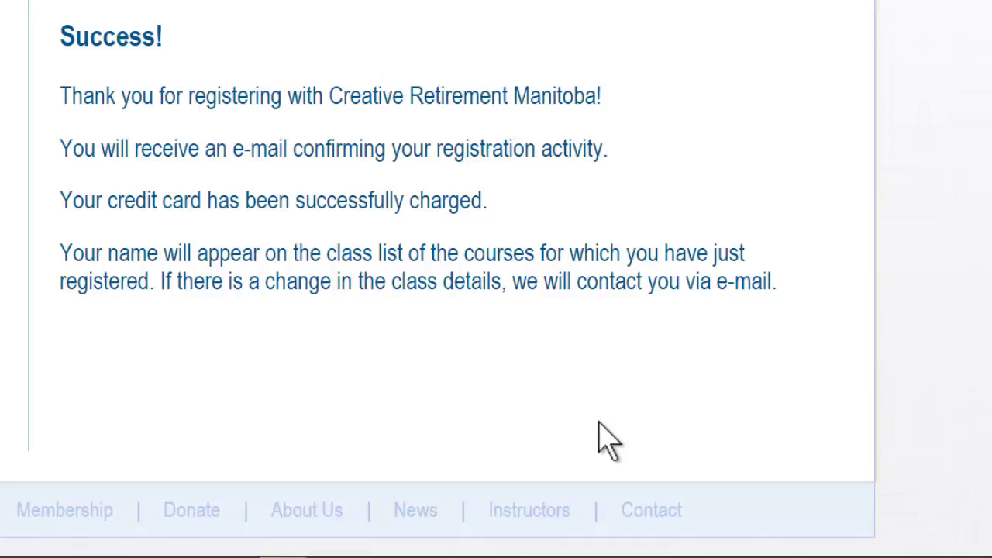
{"action": "mouse_move", "coordinate": [65, 148]}
{"action": "left_mouse_down"}
{"action": "mouse_move", "coordinate": [620, 148]}
{"action": "mouse_move", "coordinate": [611, 152]}
{"action": "left_mouse_up"}
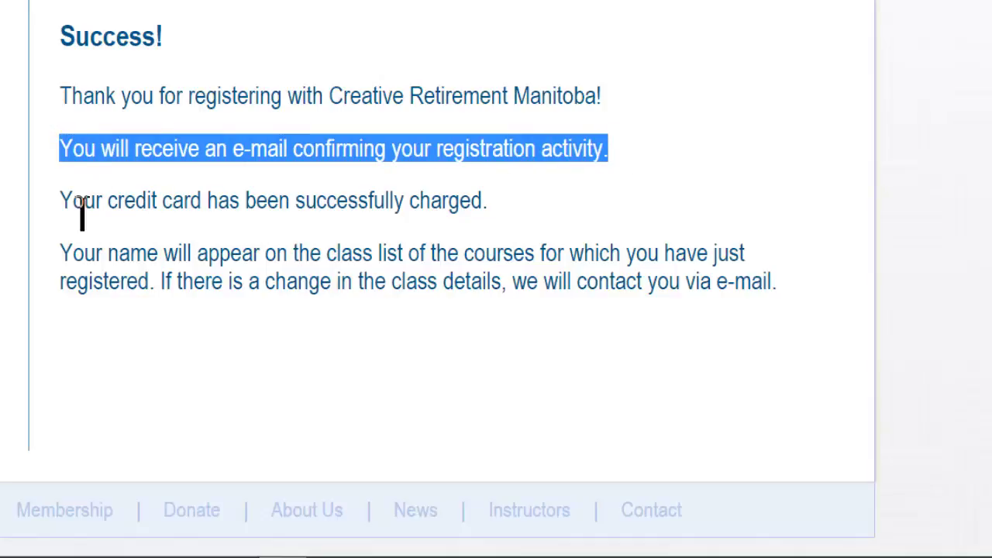
{"action": "left_click_drag", "start_coordinate": [68, 201], "coordinate": [529, 229]}
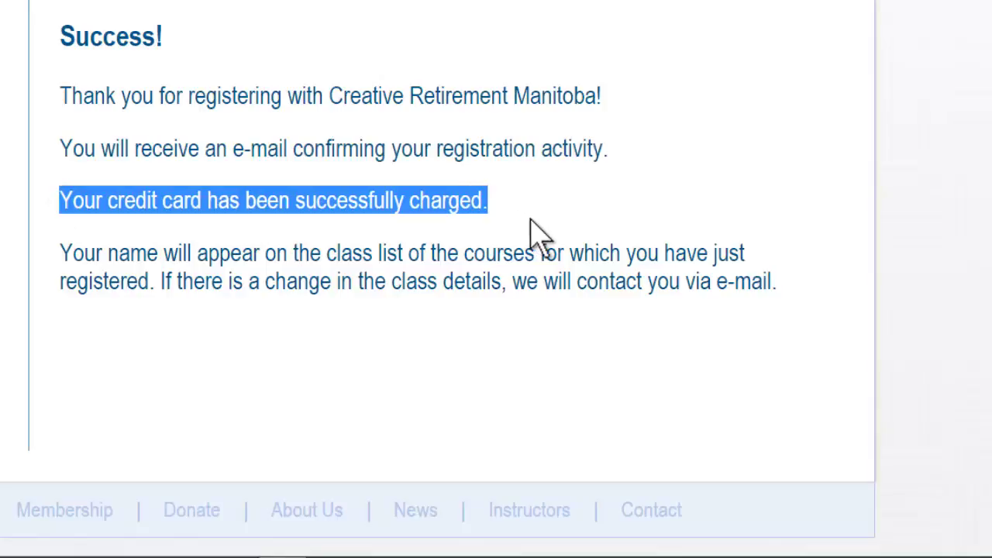